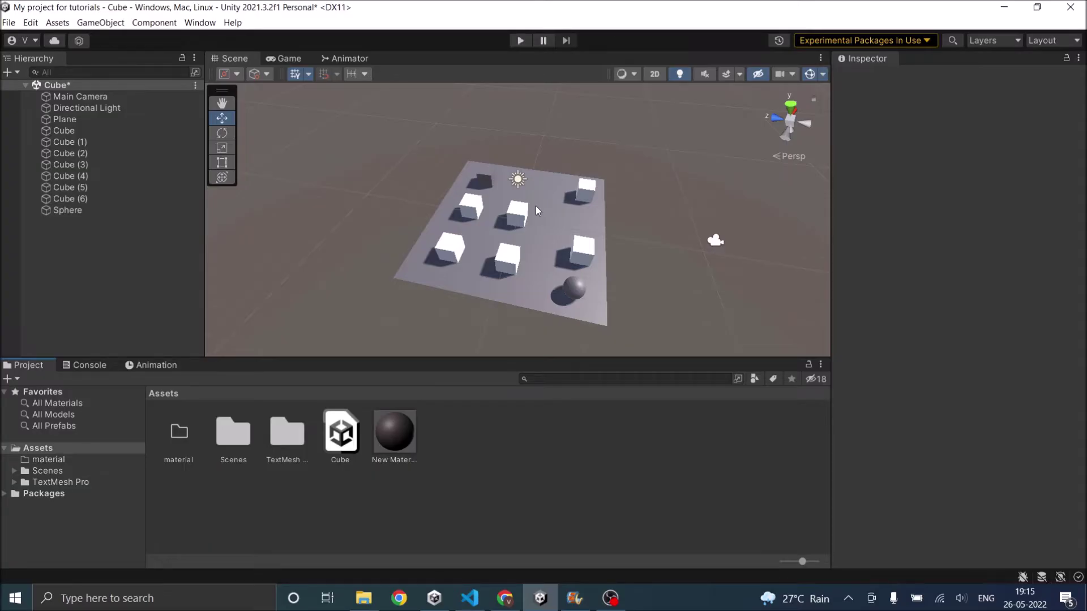
- Inspect the player-tagged Cube (4) and the Sphere's components, then clear the selection
click(486, 180)
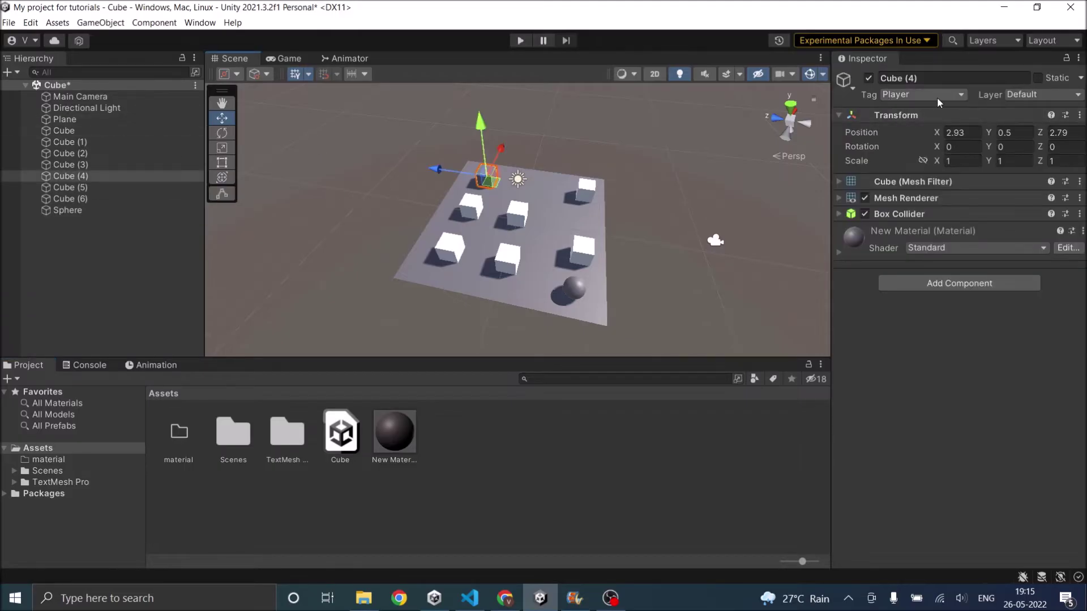
click(63, 209)
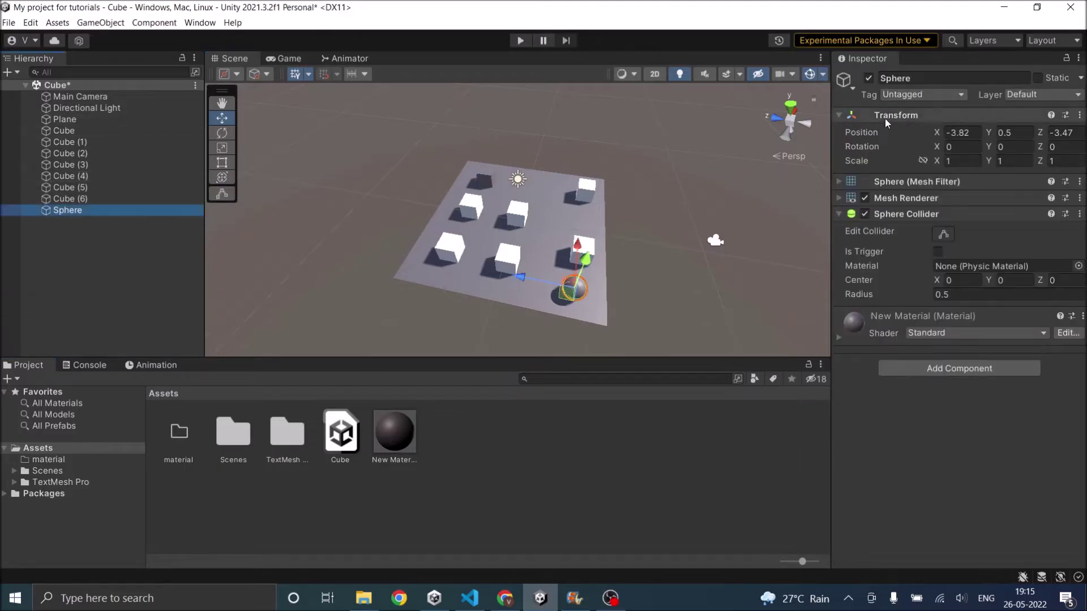
click(80, 260)
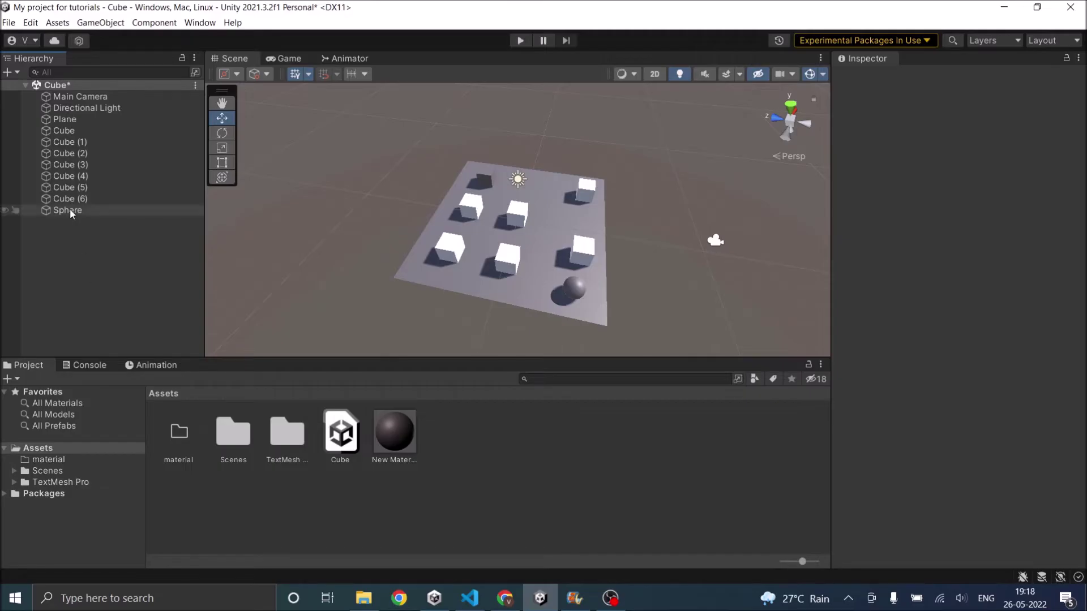
- Add a Humanoid Nav Mesh Agent to the Sphere, then start selecting Cube and Cube (1)
click(70, 209)
click(947, 368)
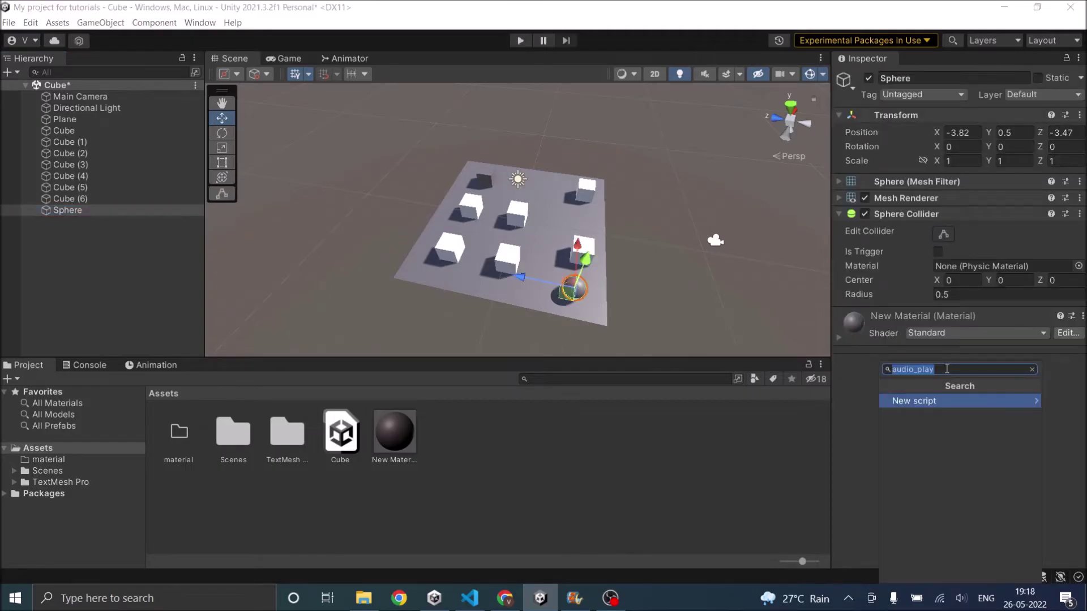
text(na)
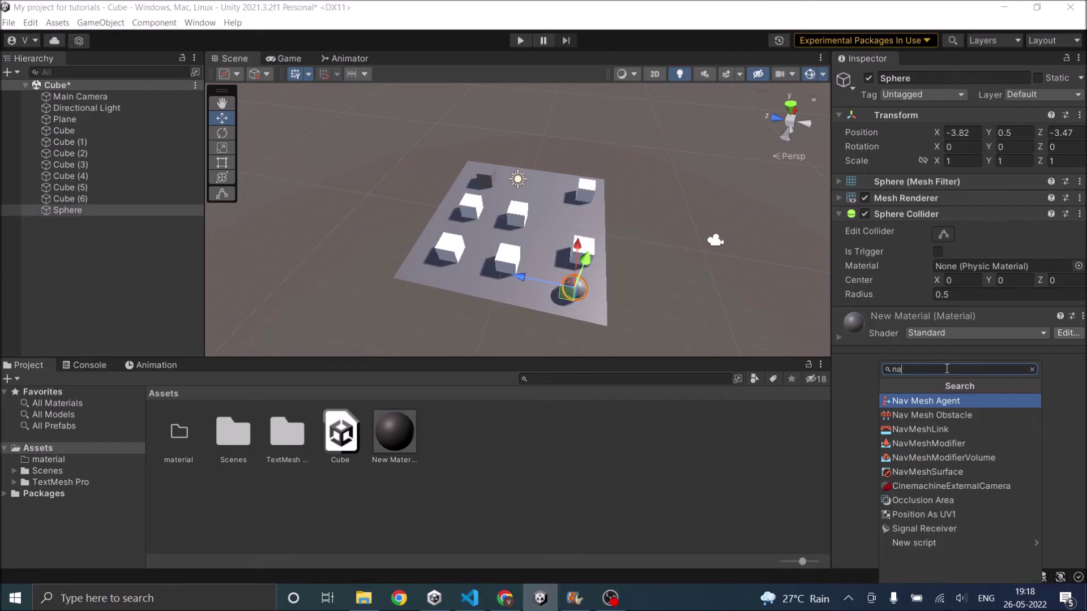
click(936, 405)
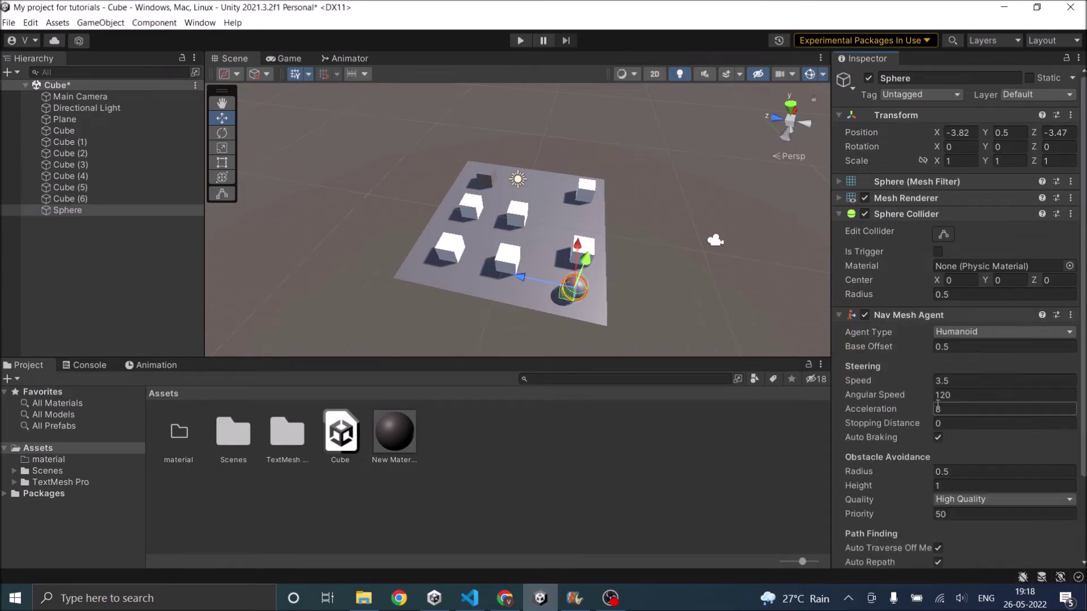
click(94, 129)
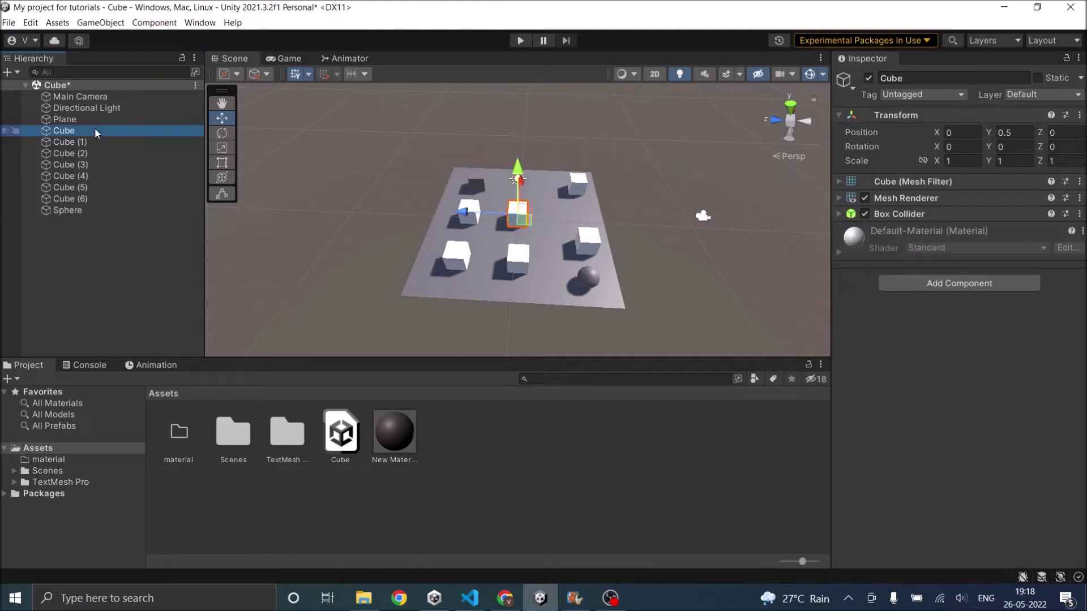
ctrl+click(93, 141)
- Add Cube (2), (3), (5) and (6) to the selection, leaving out the player Cube (4)
ctrl+click(88, 153)
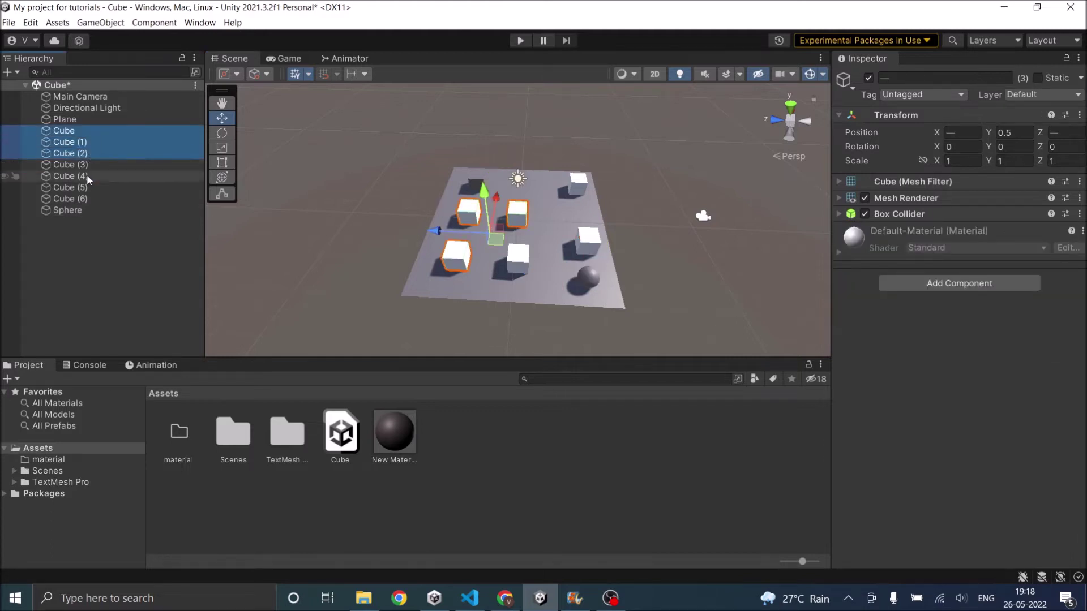
ctrl+click(87, 165)
ctrl+click(87, 176)
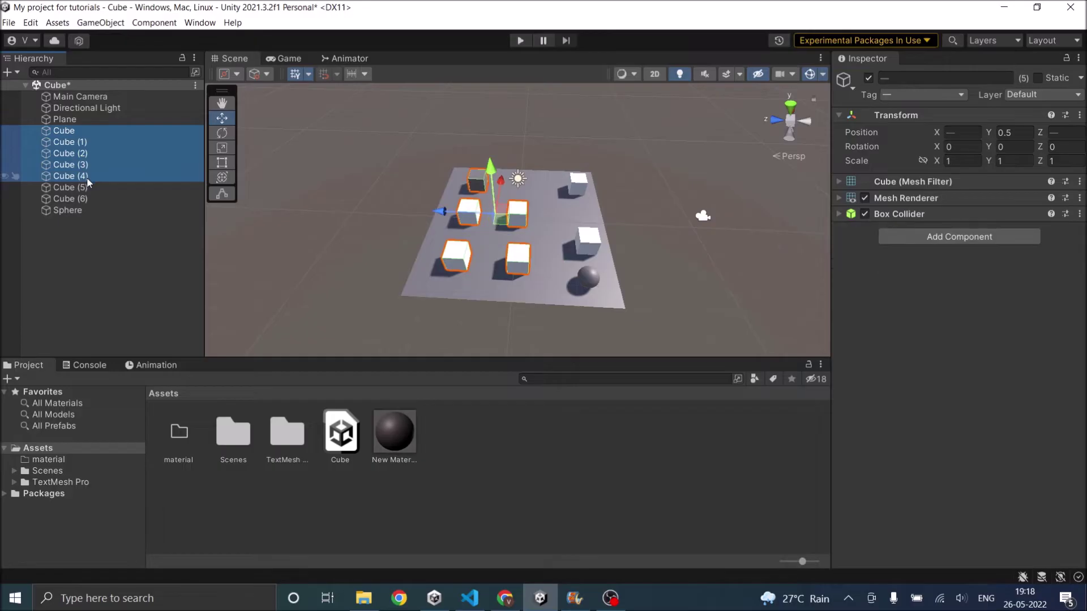
ctrl+click(89, 176)
ctrl+click(90, 187)
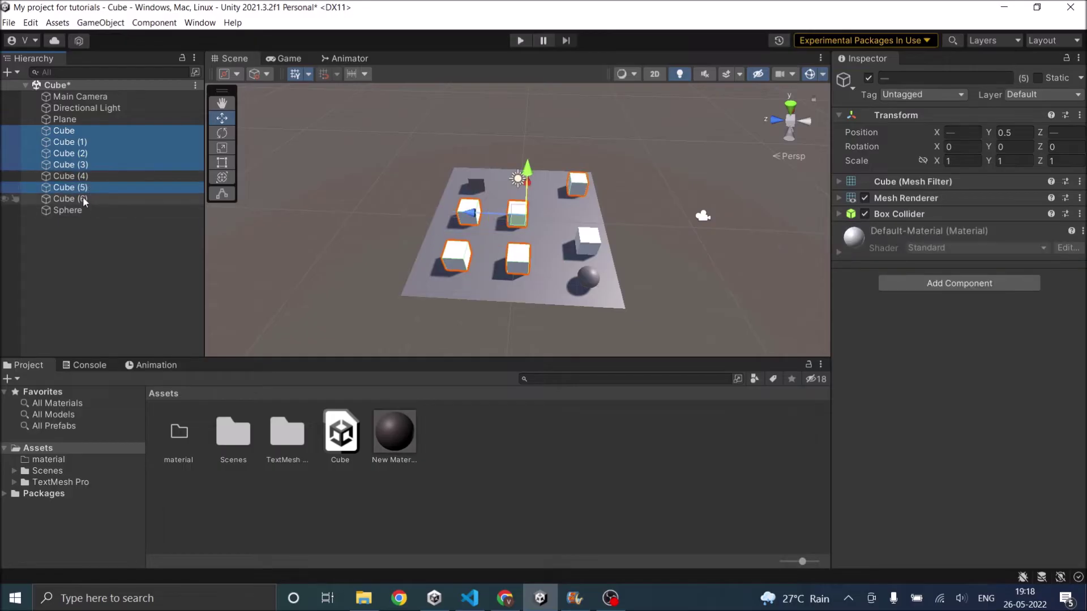
ctrl+click(83, 198)
- Give the six selected cubes a Nav Mesh Obstacle with Carve enabled, then deselect
click(959, 284)
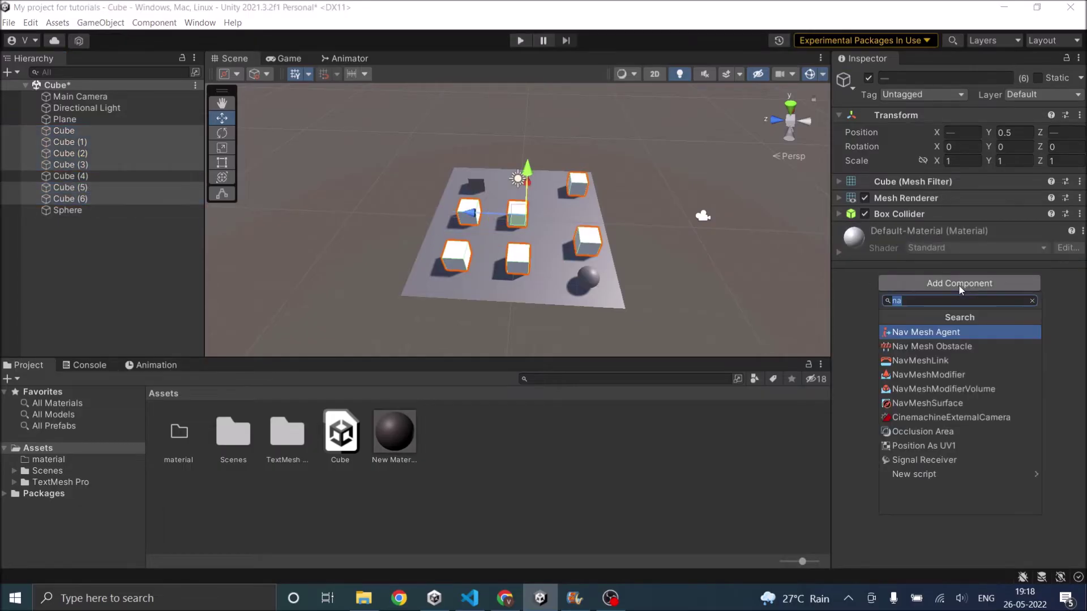
click(949, 346)
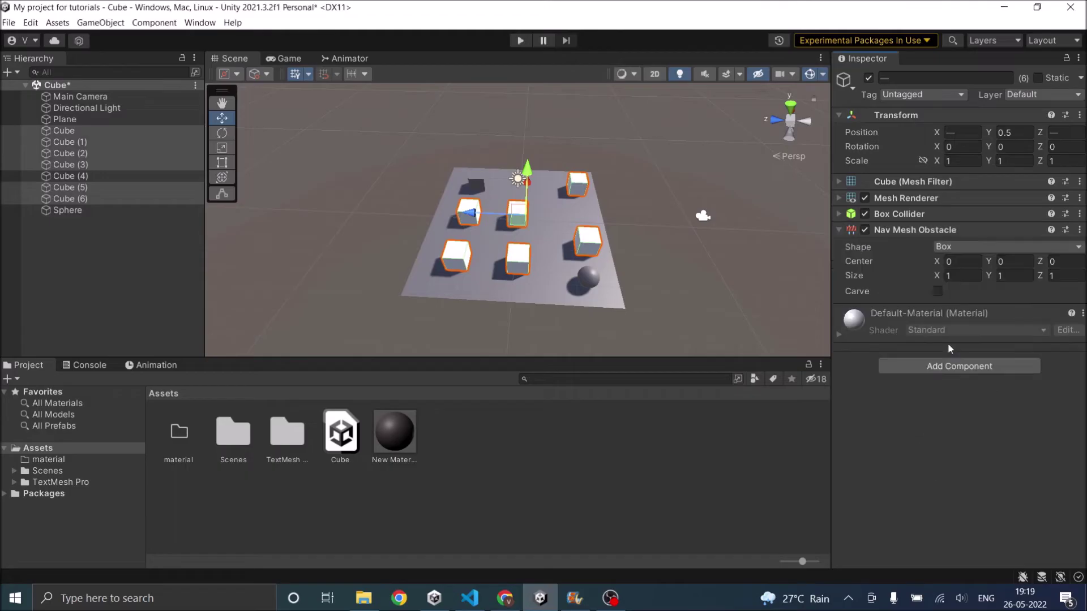
click(938, 291)
click(99, 227)
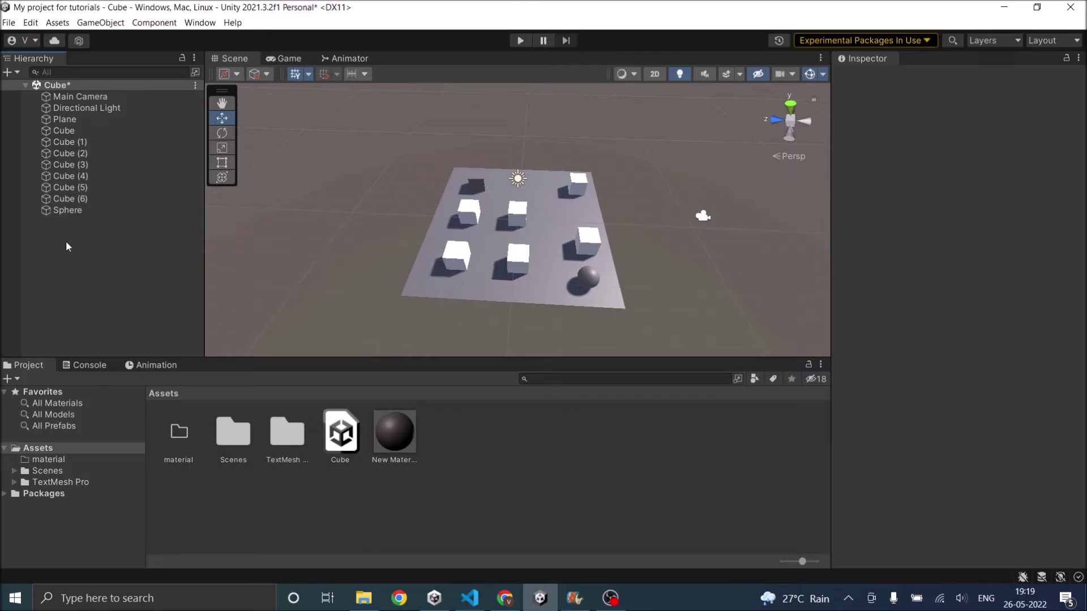
- Select the Plane and open the Navigation window from Window > AI
click(73, 108)
click(68, 119)
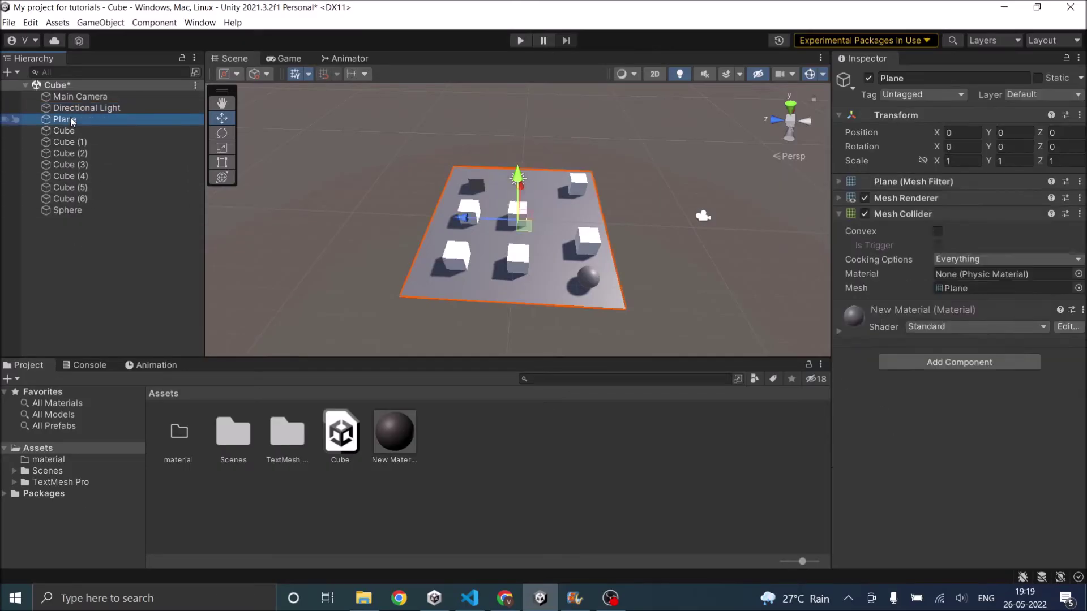
click(200, 23)
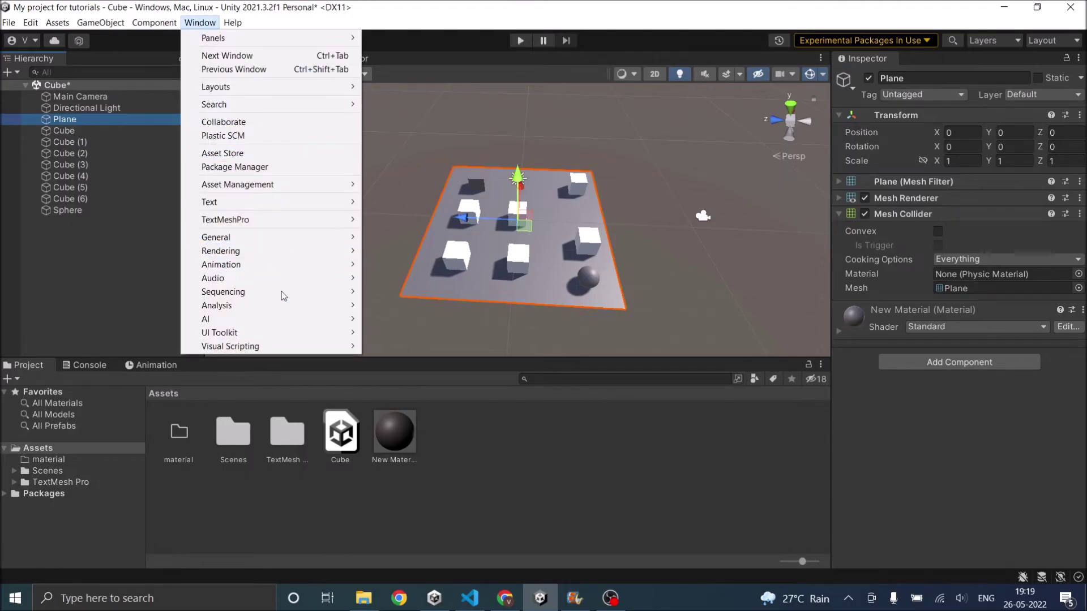
mouse_move(272, 320)
click(388, 320)
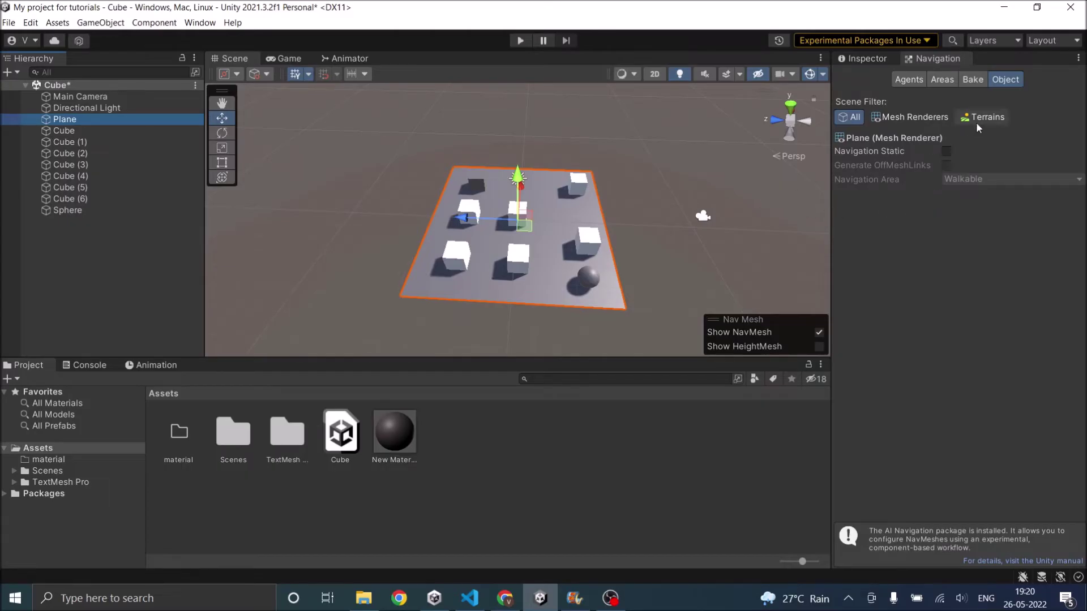
- Mark the Plane as Navigation Static with the Walkable navigation area
click(947, 151)
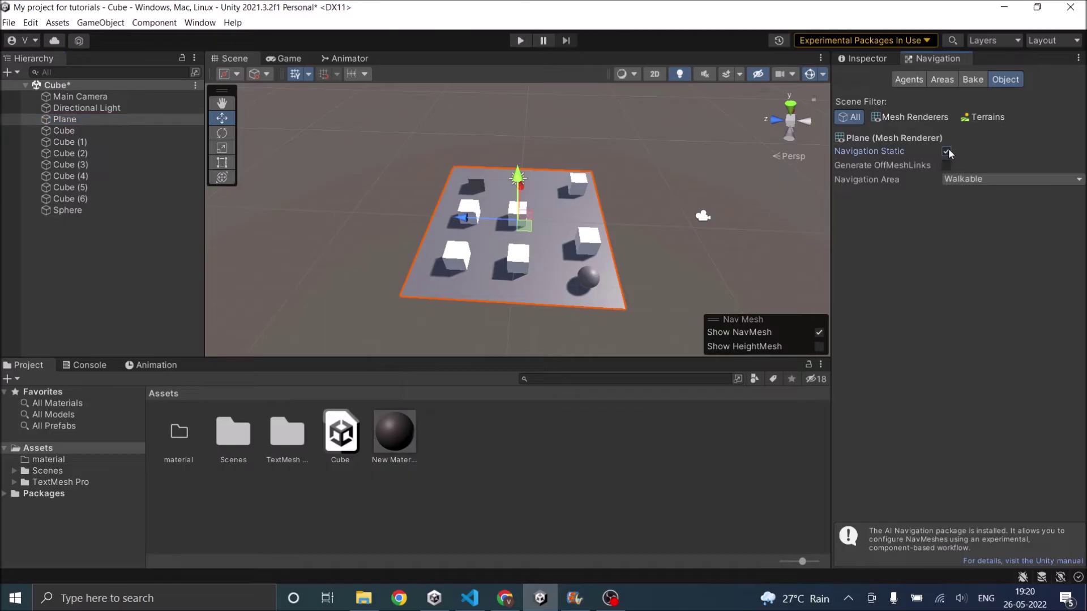
click(973, 179)
click(901, 282)
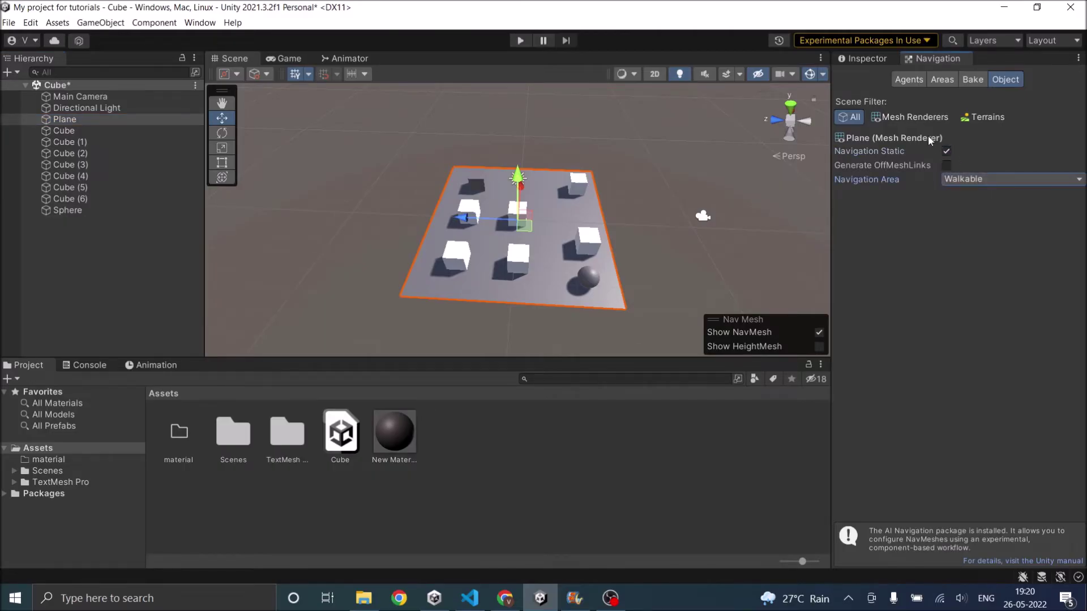
- Review the Humanoid agent settings, trying the Max Slope slider and leaving it at 0
click(912, 80)
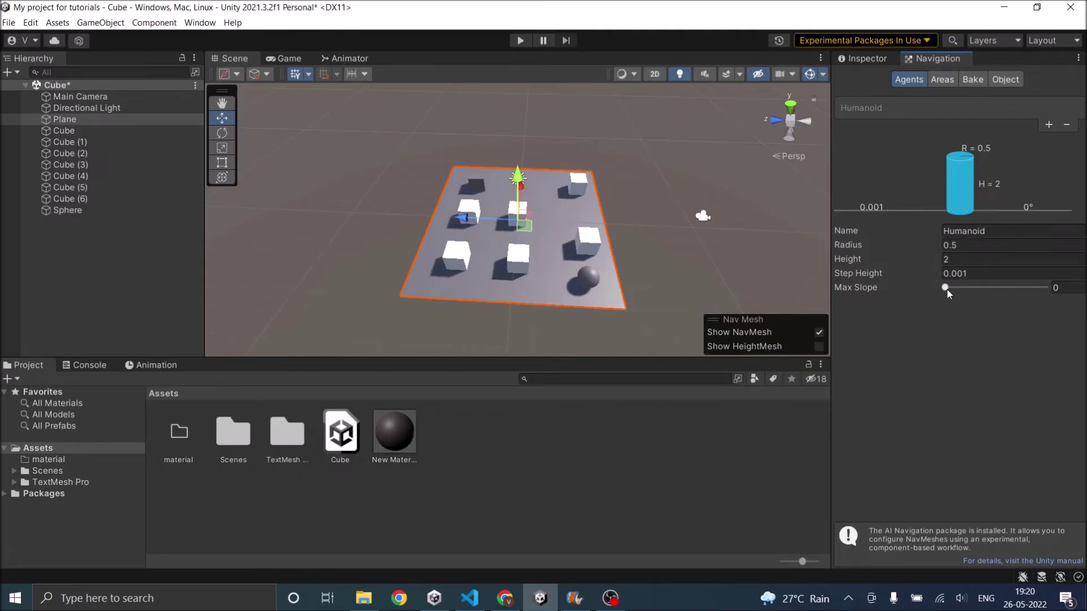
mouse_move(944, 287)
mouse_down()
mouse_move(960, 288)
mouse_move(944, 287)
mouse_up()
mouse_move(947, 289)
mouse_down()
mouse_move(983, 294)
mouse_move(944, 288)
mouse_up()
click(973, 80)
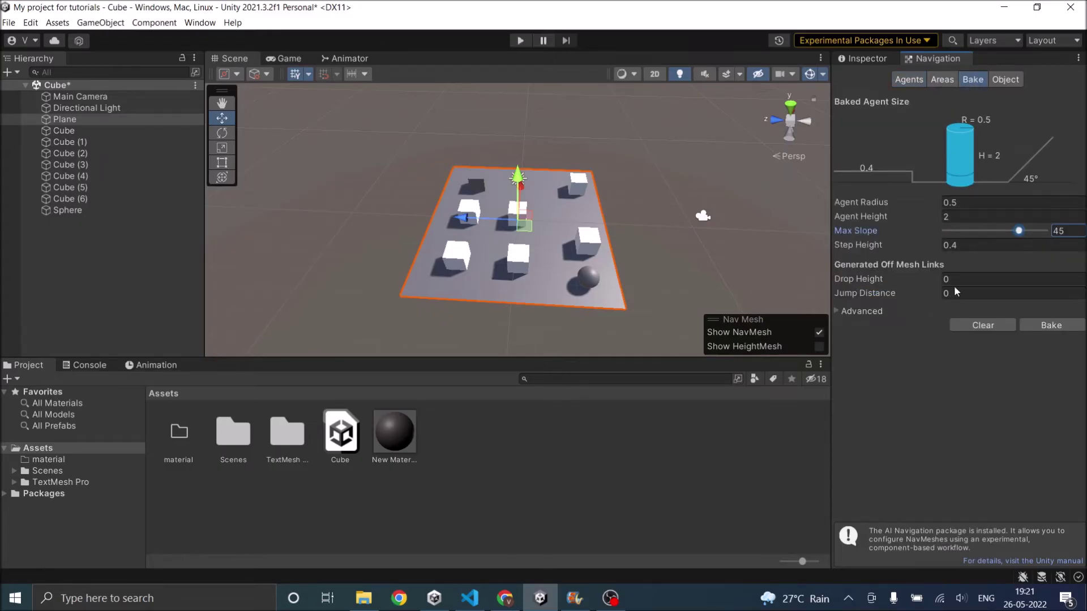
- Bake a navmesh with Max Slope 0 and Step Height 0.1, then orbit to inspect it
drag(1019, 230, 940, 240)
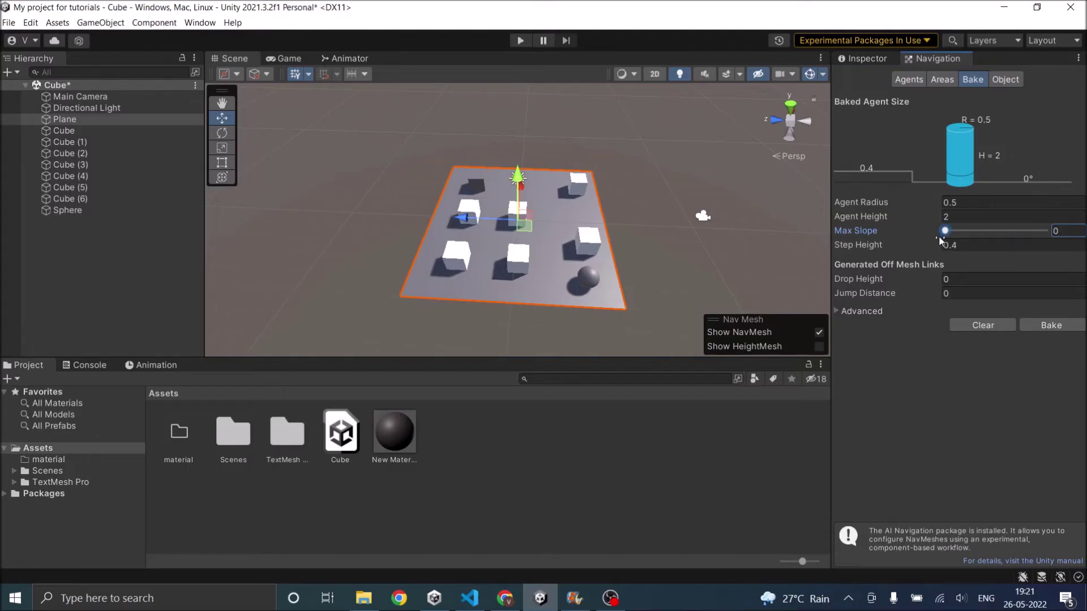
click(971, 246)
text(0.1)
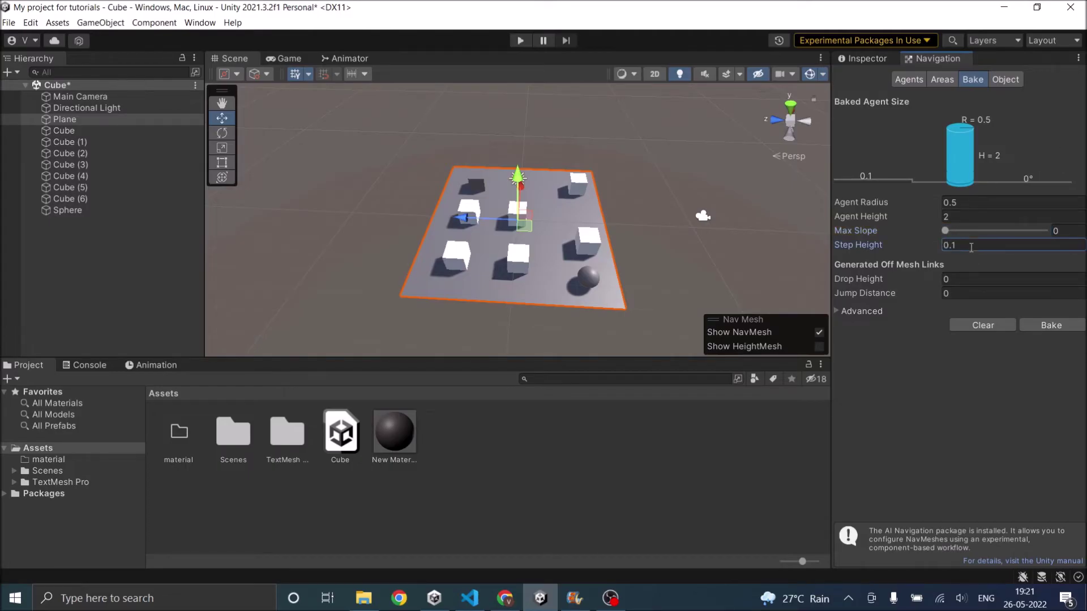
click(1052, 326)
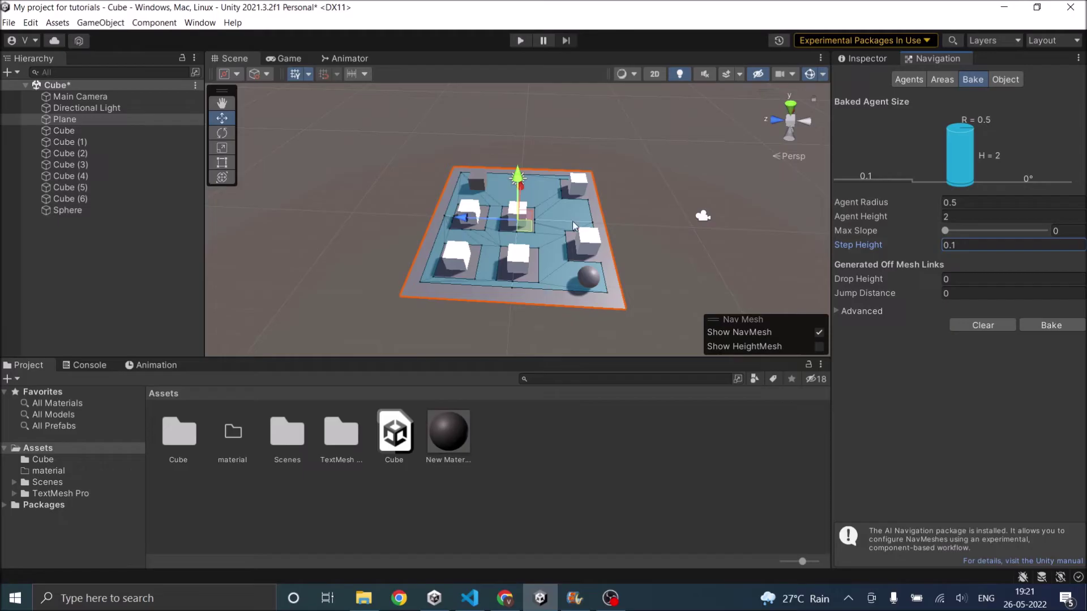
alt+drag(616, 210, 592, 242)
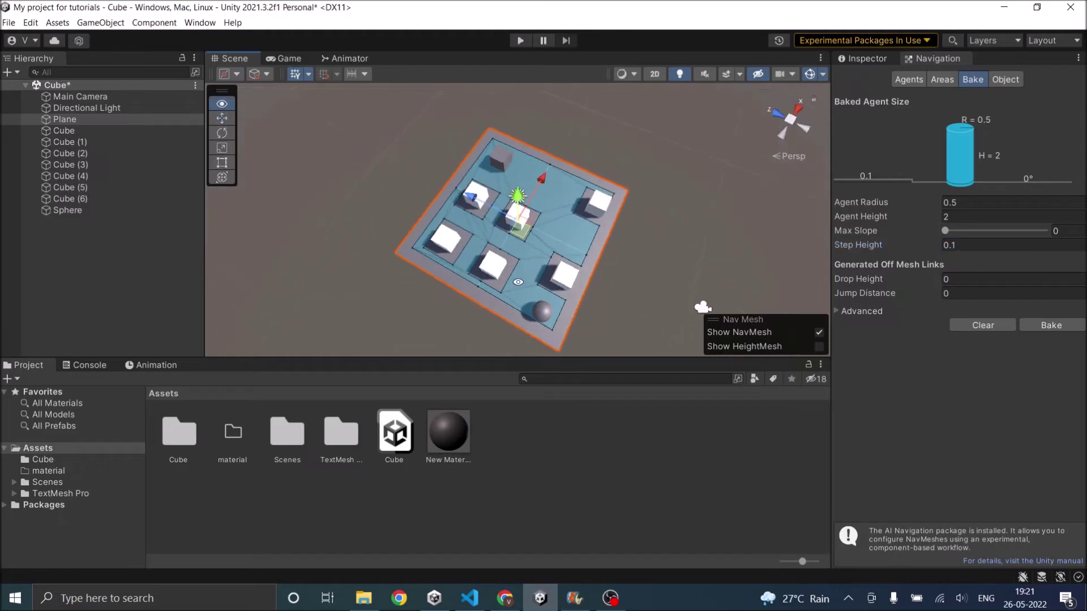
alt+drag(518, 281, 532, 292)
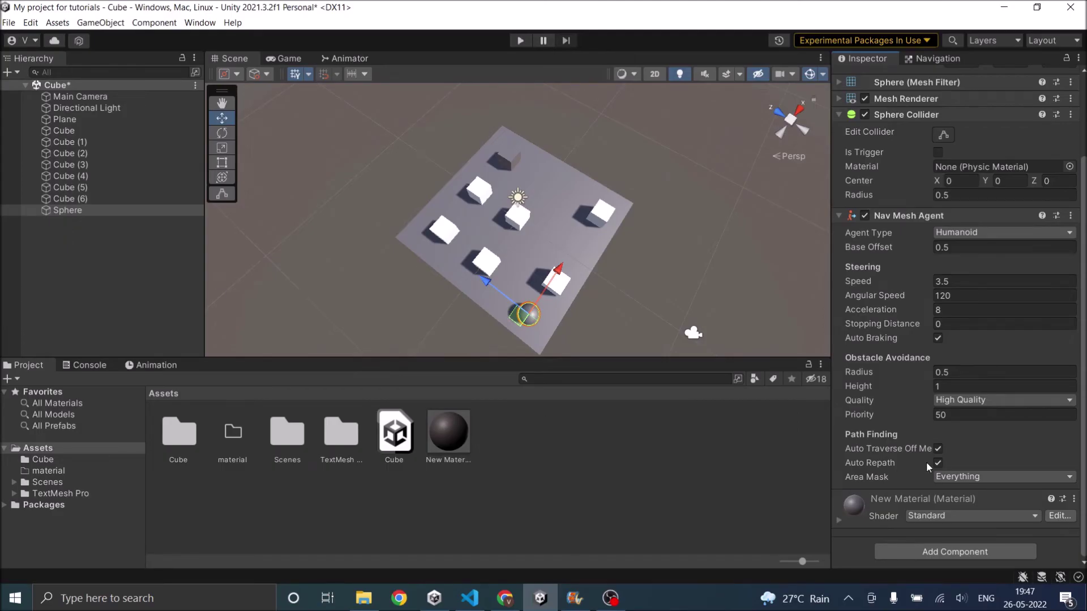
- Create a new script named enemy_move and attach it to the Sphere
click(959, 552)
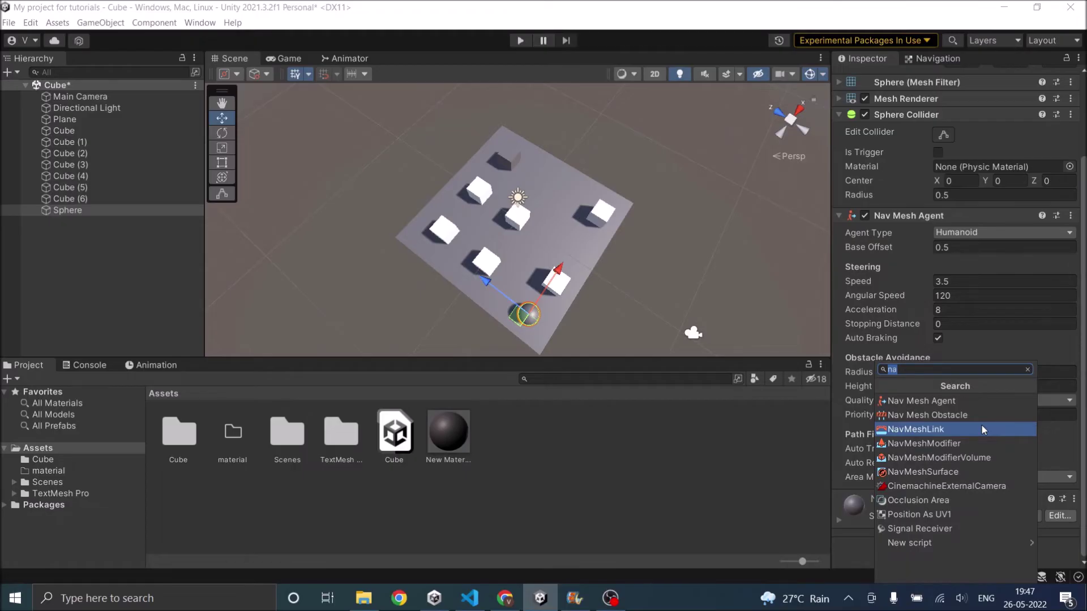
text(enemy)
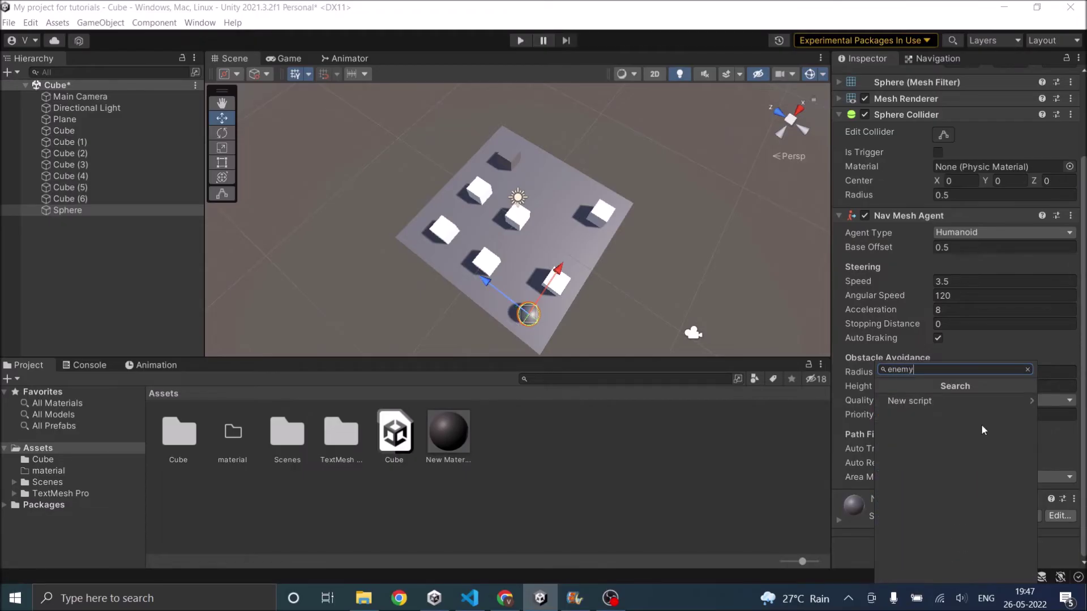
text(_move)
click(918, 402)
click(933, 571)
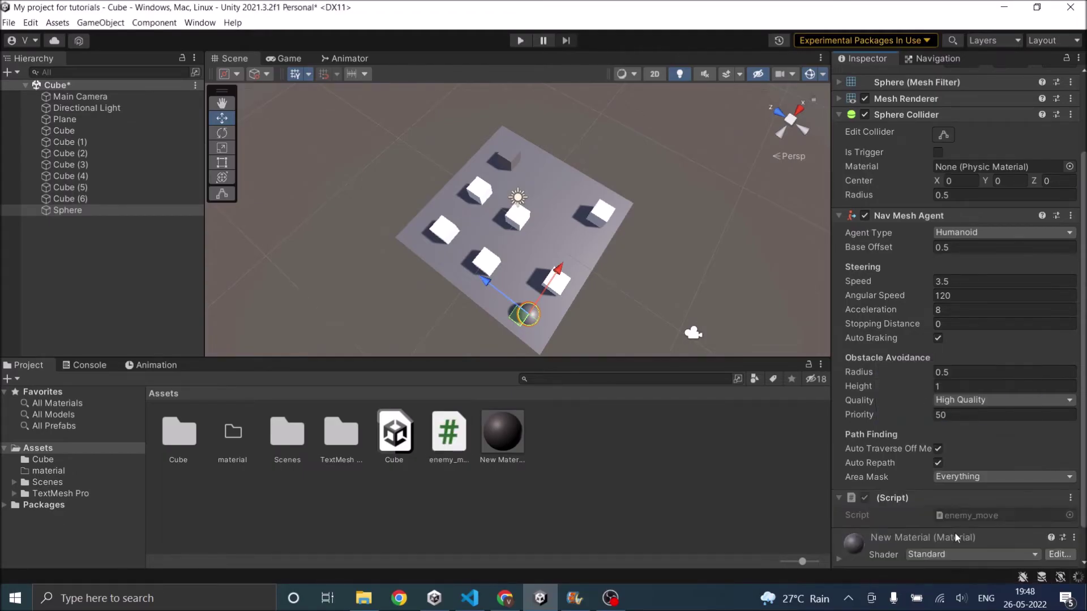
- Open the enemy_move script for editing from the component's options menu
click(1073, 499)
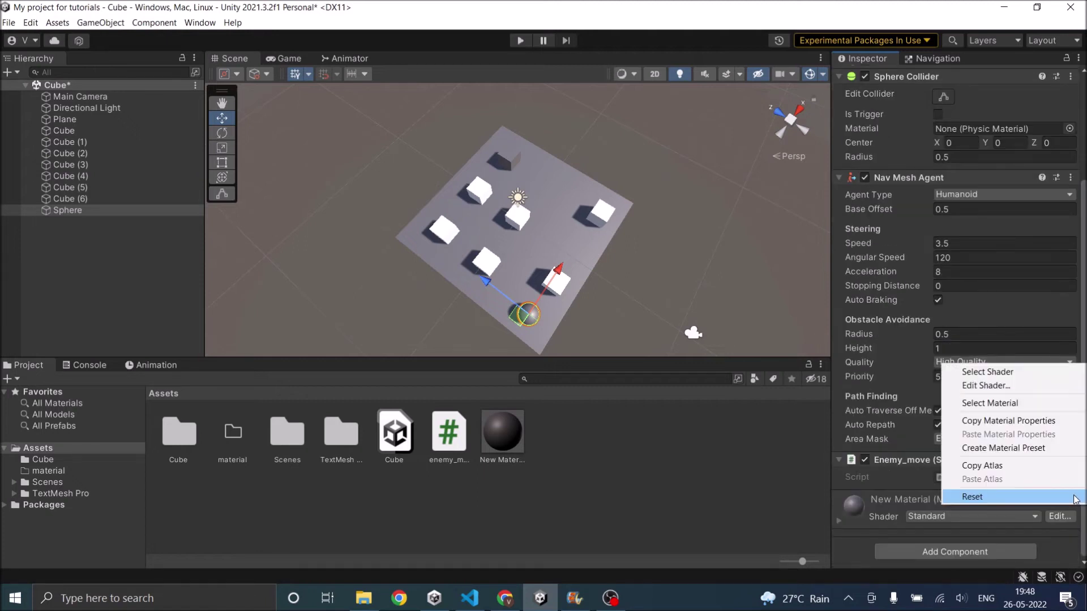
click(1053, 555)
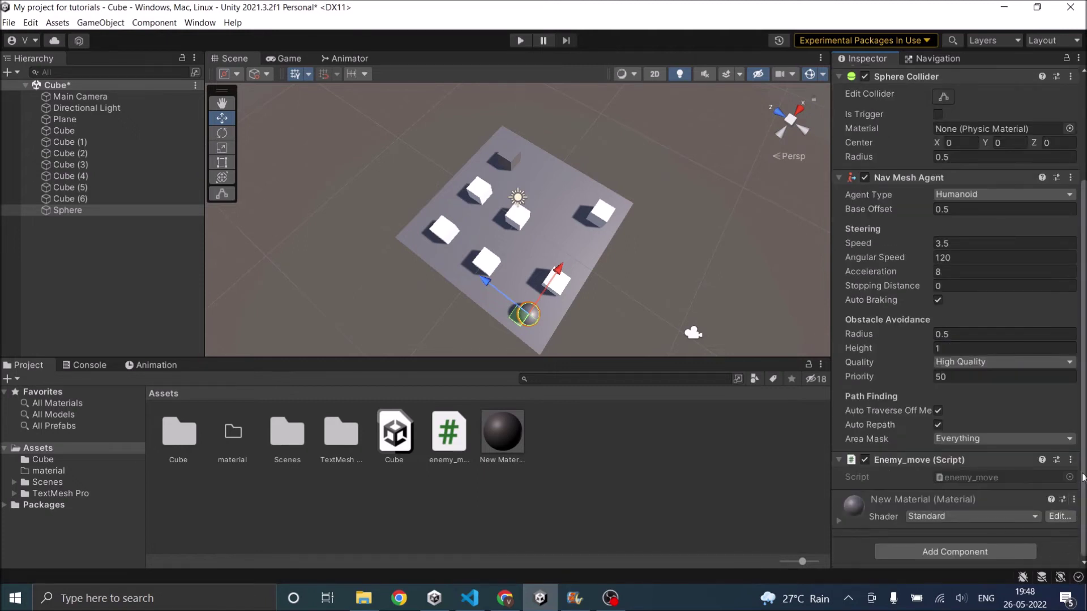
click(1071, 460)
click(1013, 456)
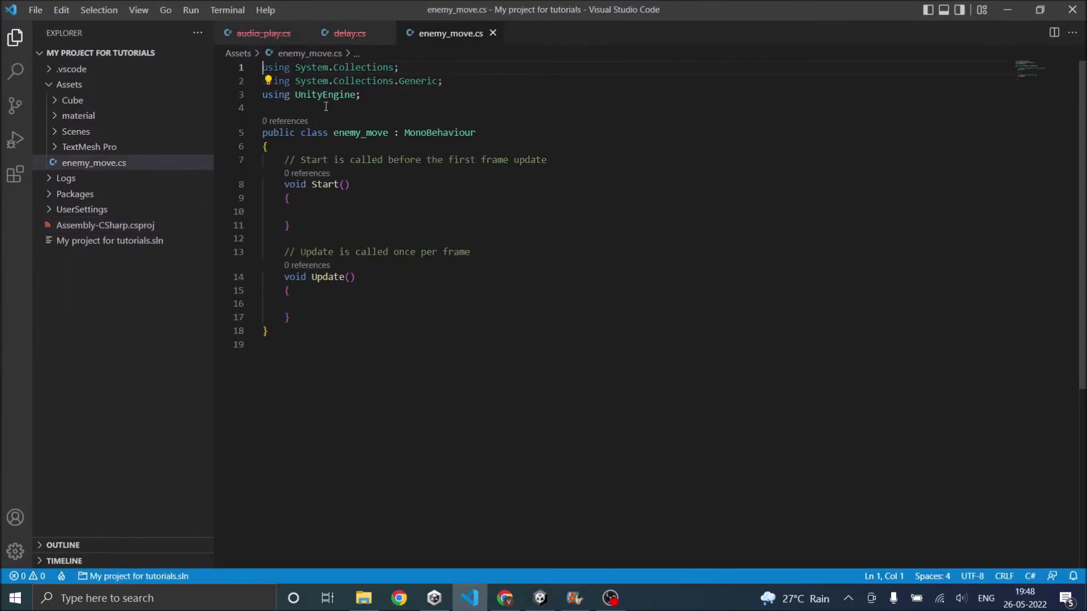
- Add a 'using UnityEngine.AI;' import below the existing UnityEngine import
click(387, 94)
key(Return)
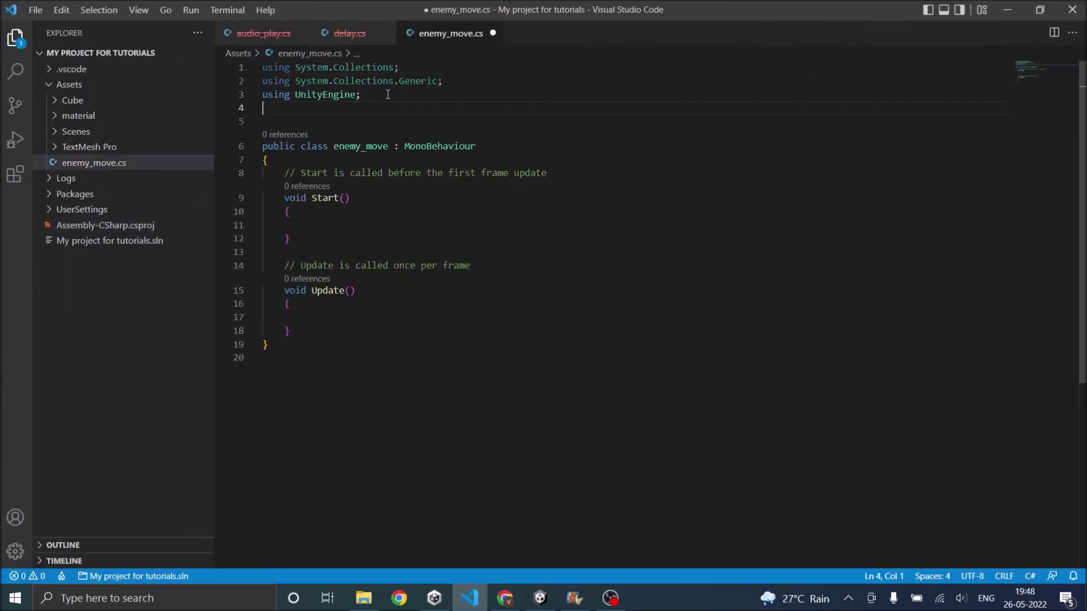
text(using )
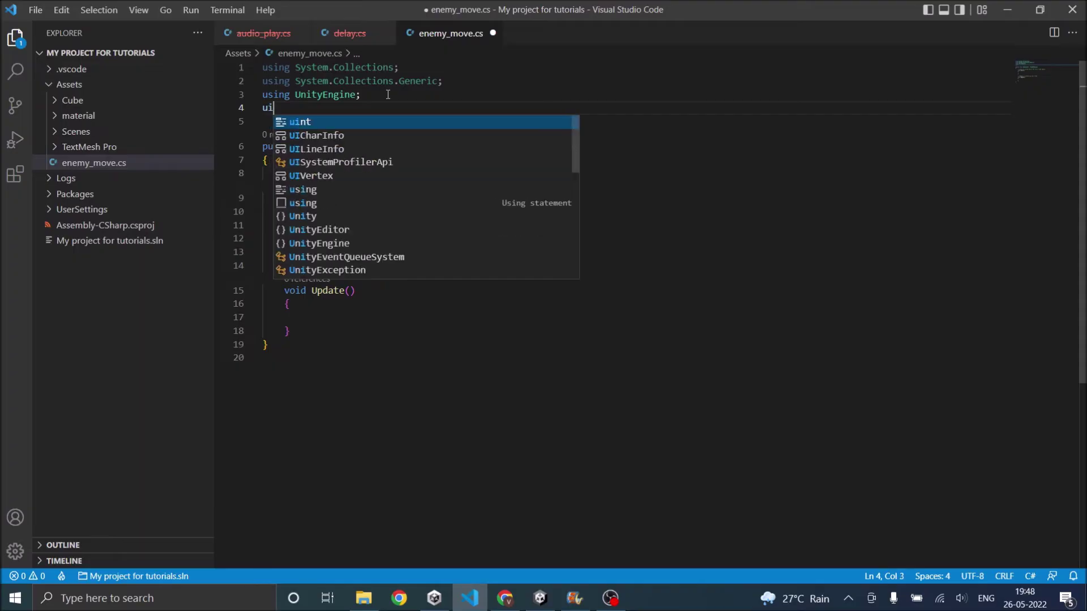
text(unitye)
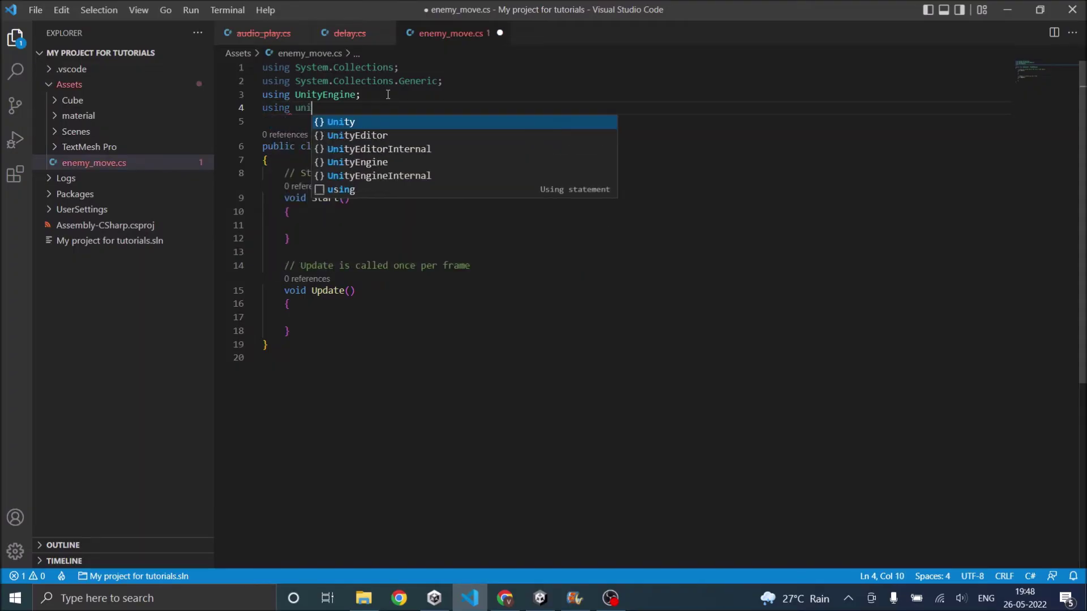
text(n)
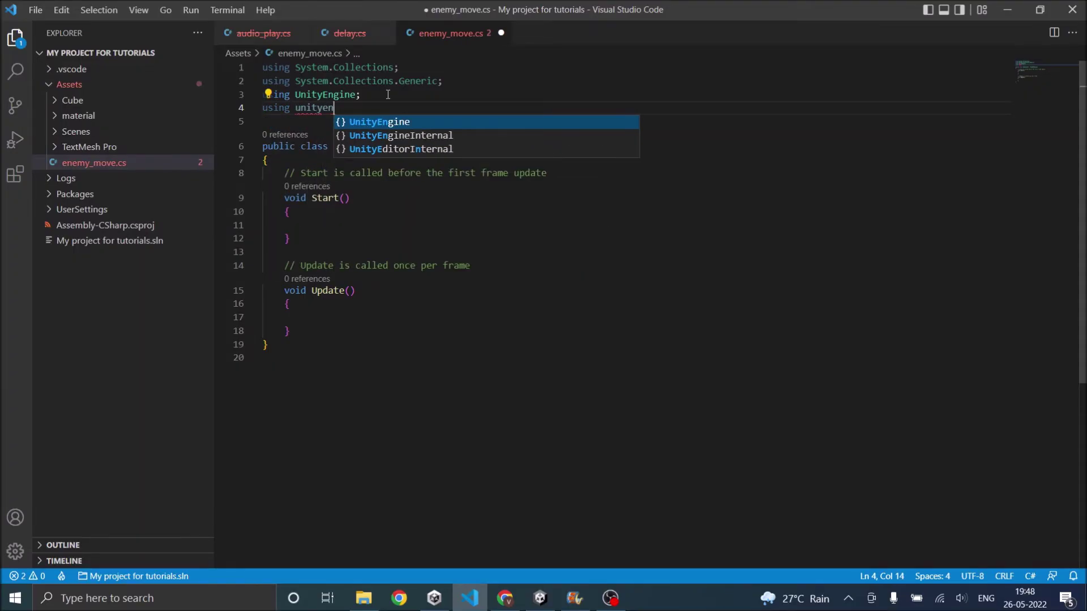
key(Tab)
text(.A)
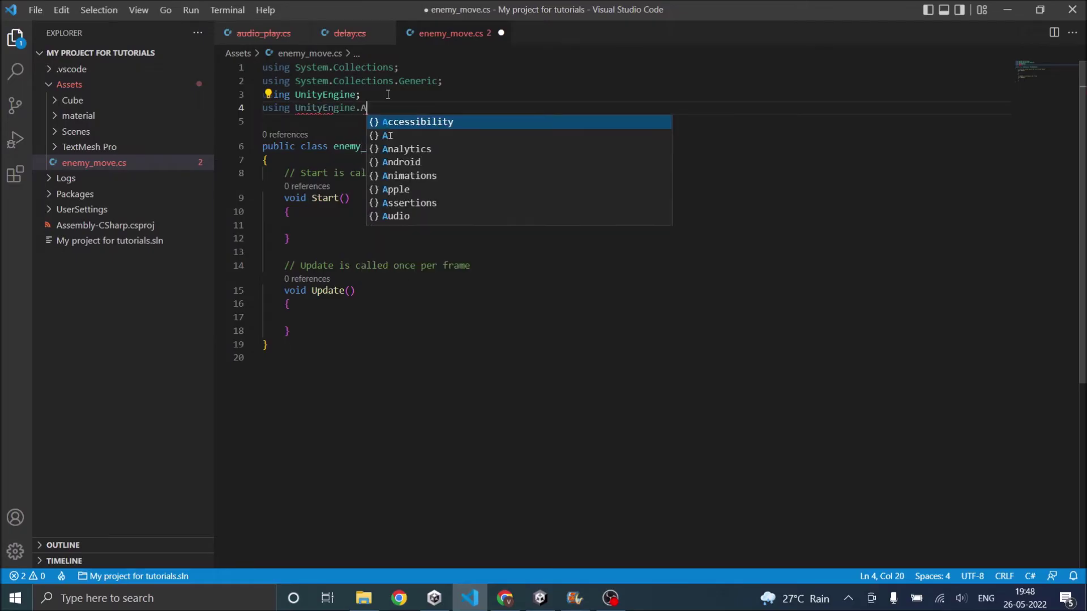
text(I;)
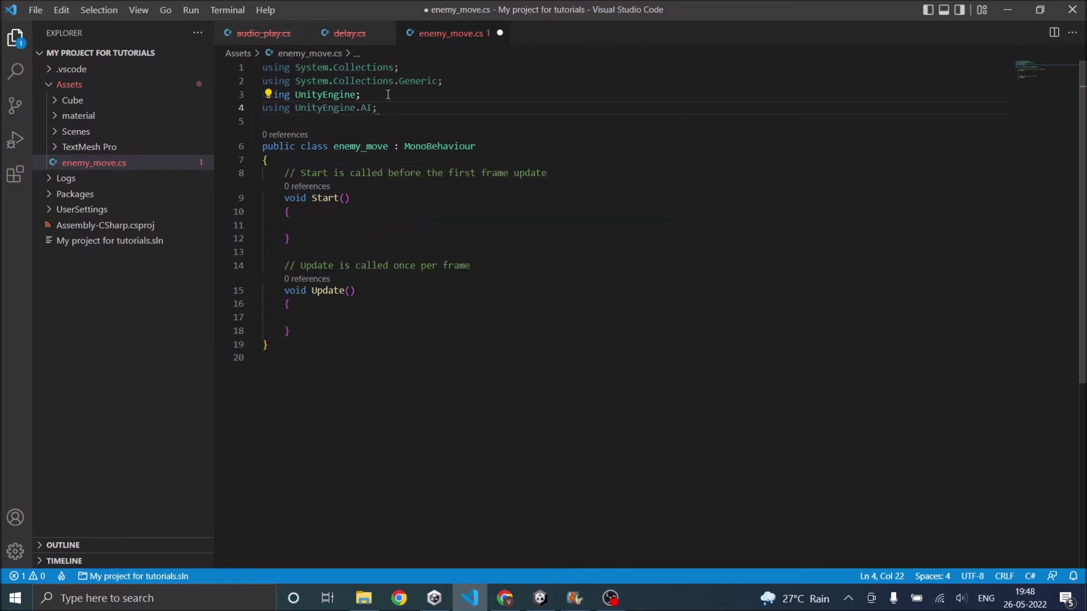
- Declare a NavMeshAgent field named enemy in the class body
click(276, 159)
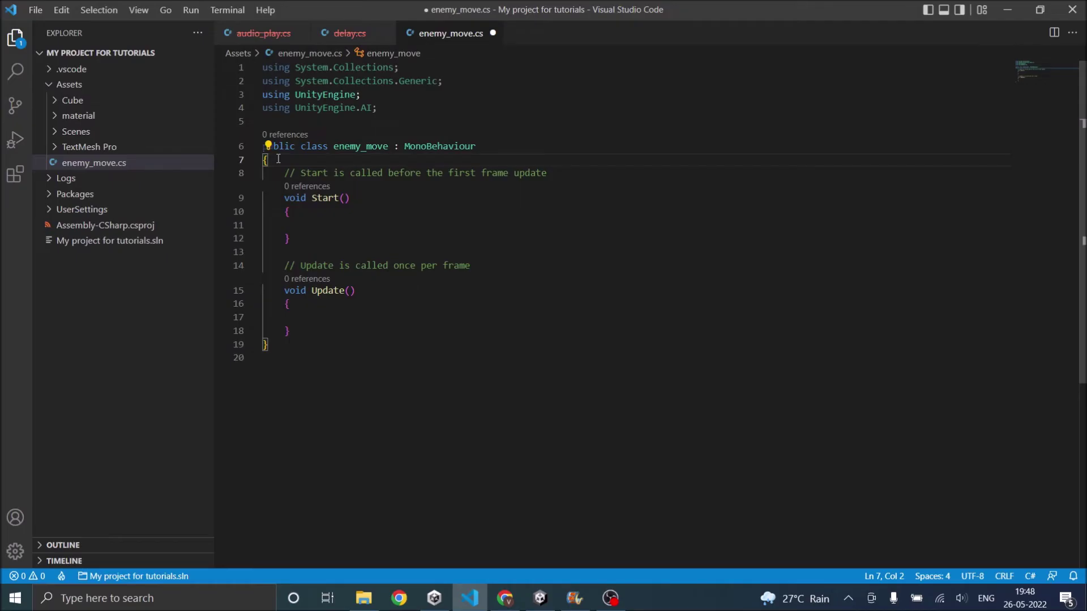
key(Return)
text(navmes)
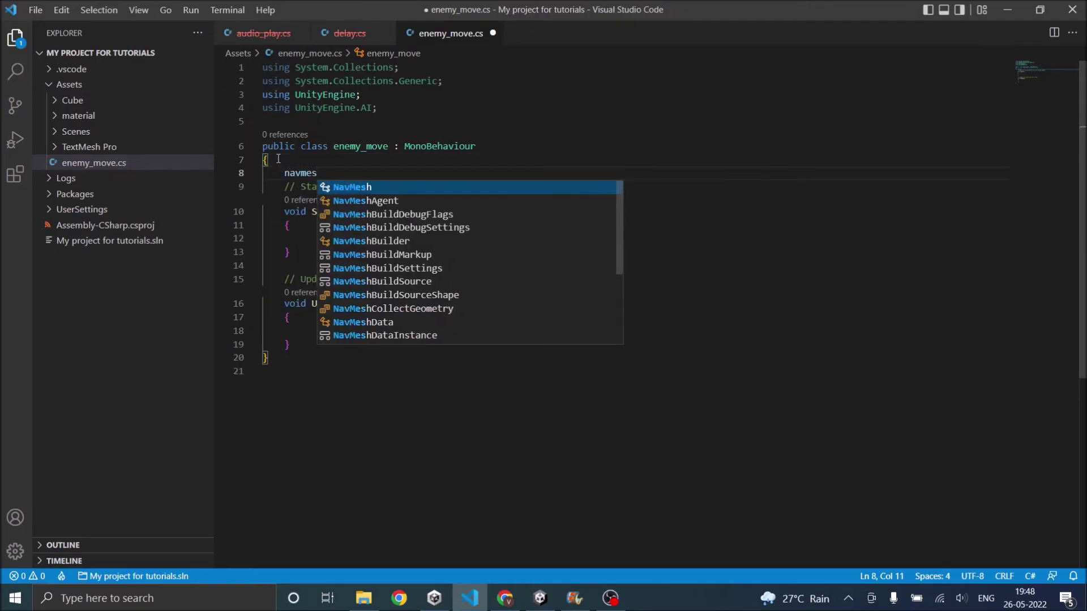
key(Down)
key(Return)
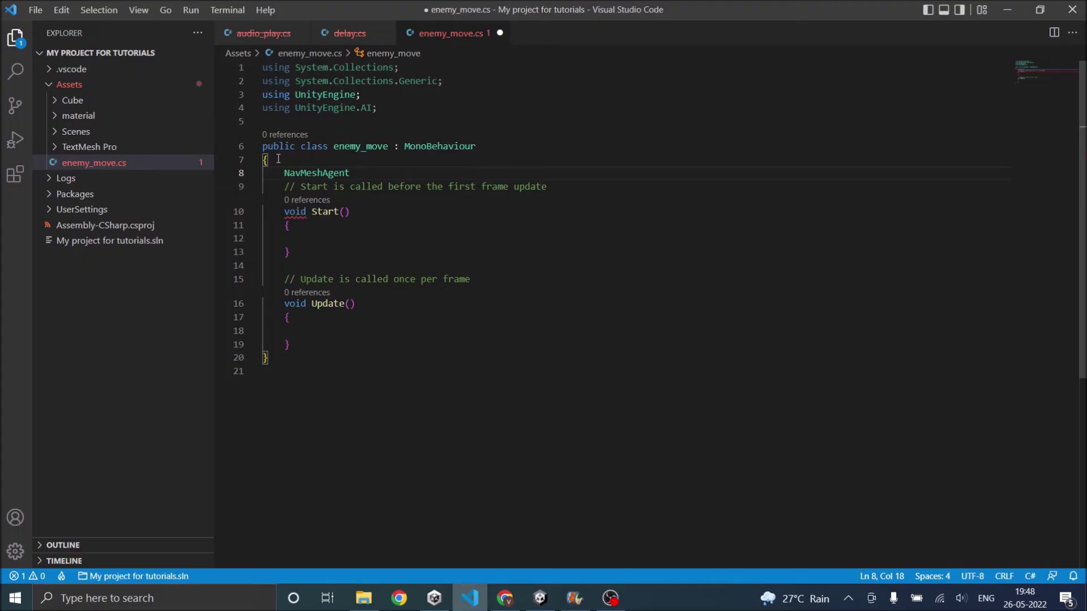
text(enemy)
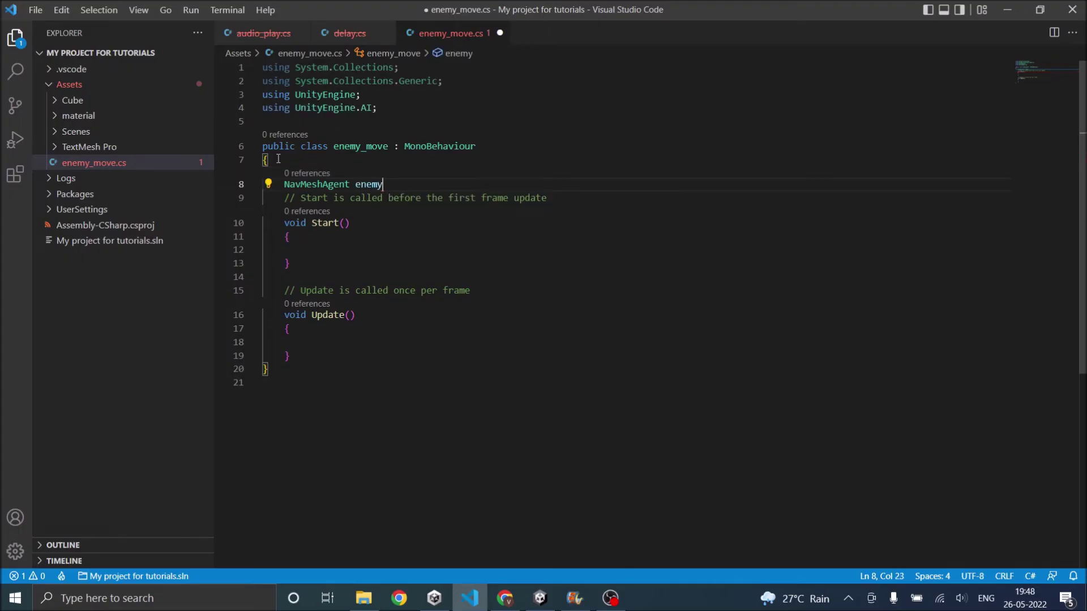
text(;)
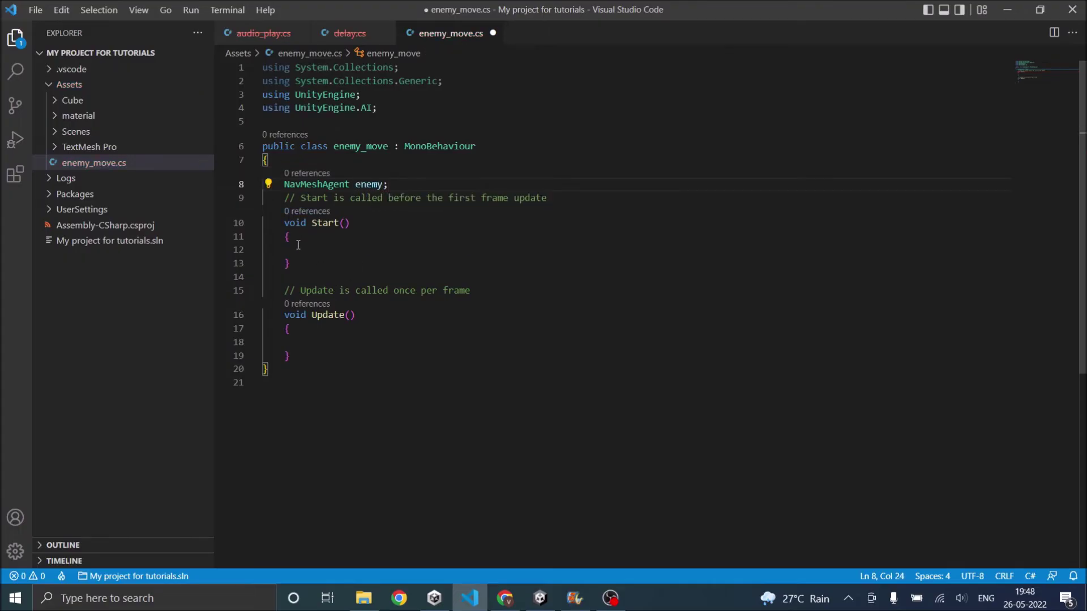
- In Start, assign enemy = GetComponent<NavMeshAgent>(); and save the script
click(296, 233)
key(Return)
text(ene)
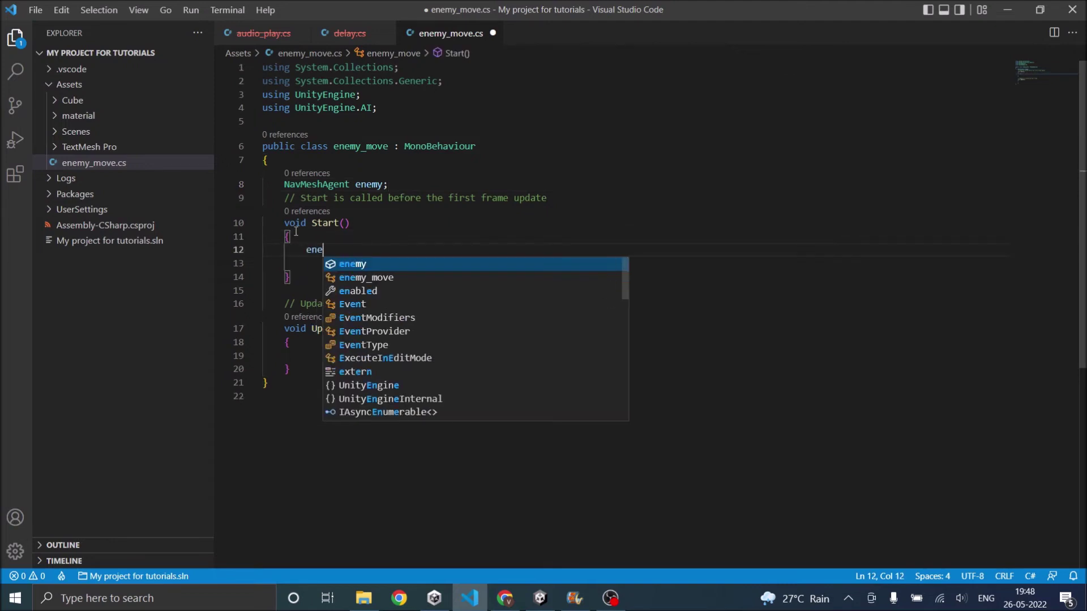
key(Tab)
text(=ge)
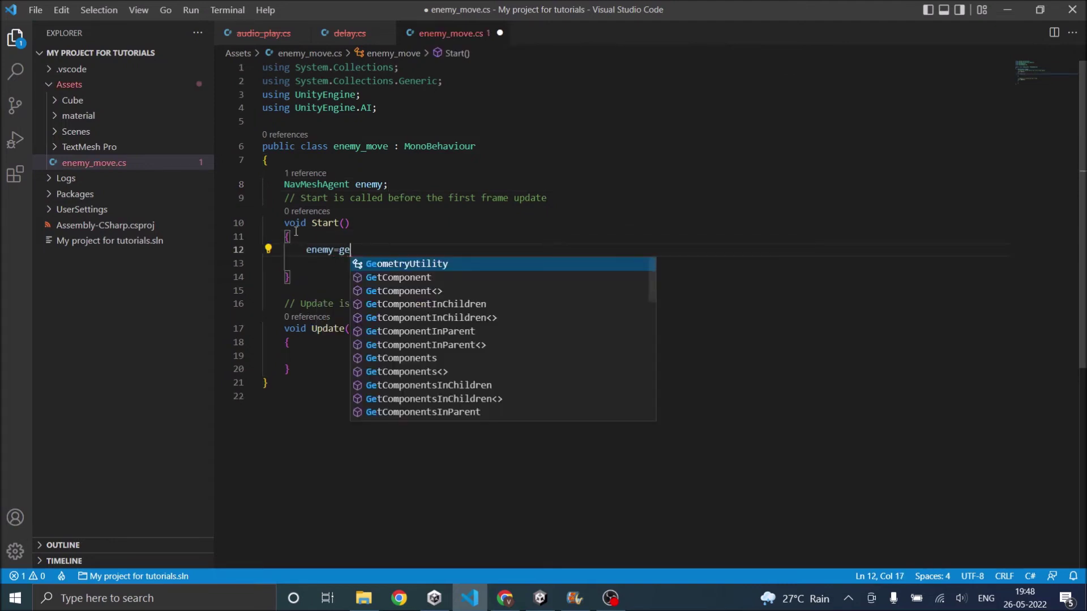
text(t)
key(Tab)
text(<)
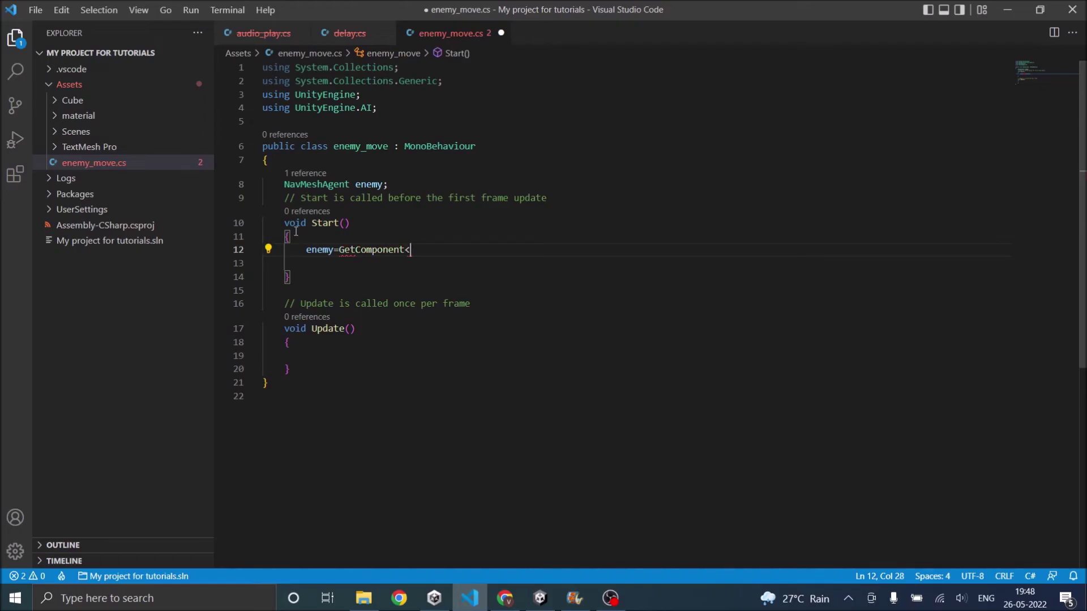
text(navme)
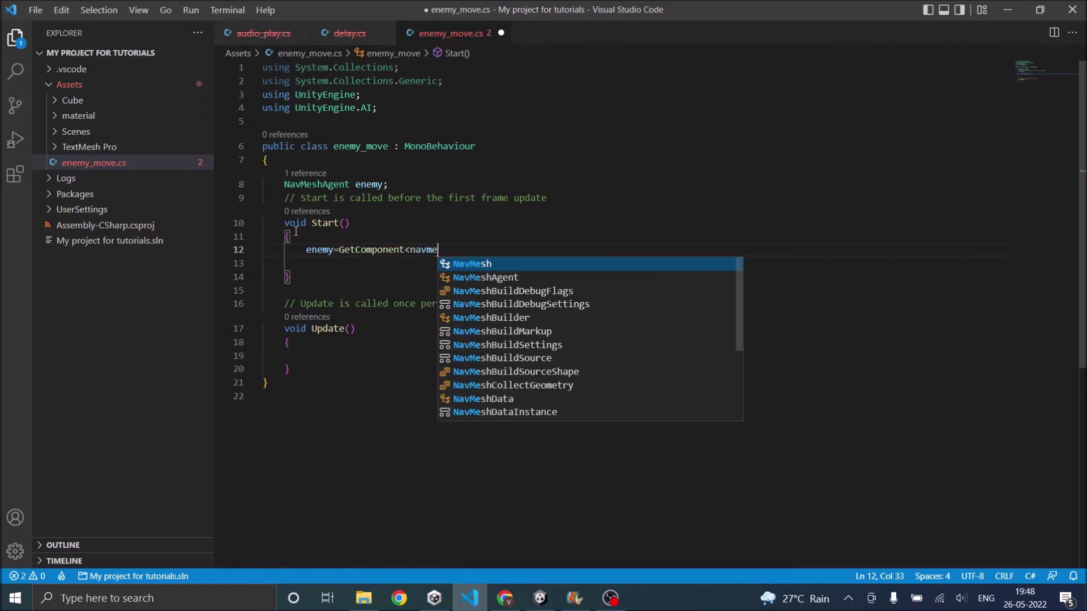
key(Down)
key(Tab)
text(>)
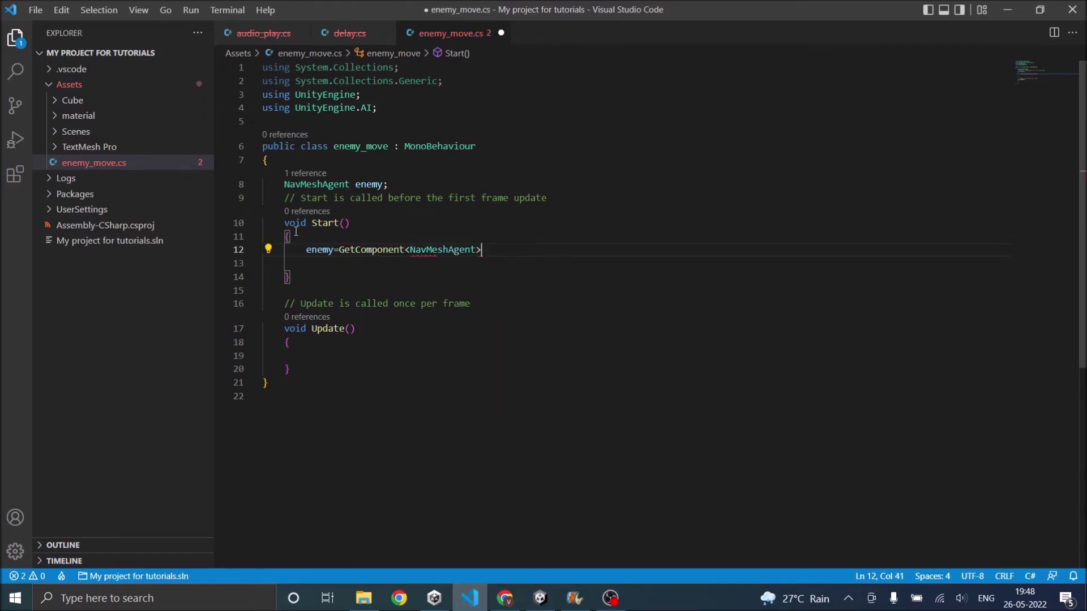
text(();)
key(ctrl+s)
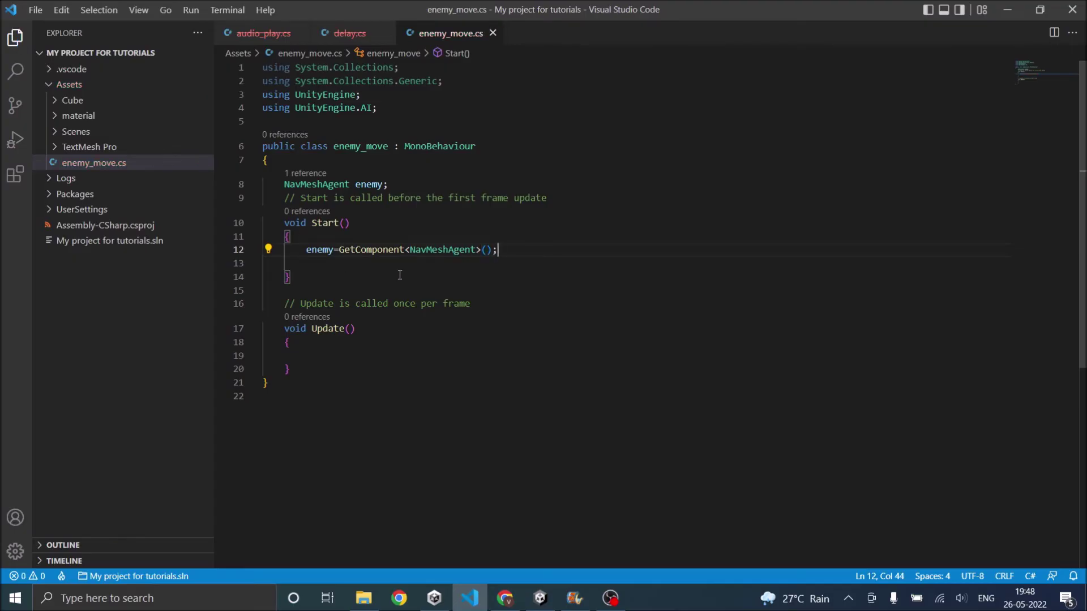
- In Update, call GameObject.FindWithTag("Player"), then open a new line below the enemy field
click(297, 346)
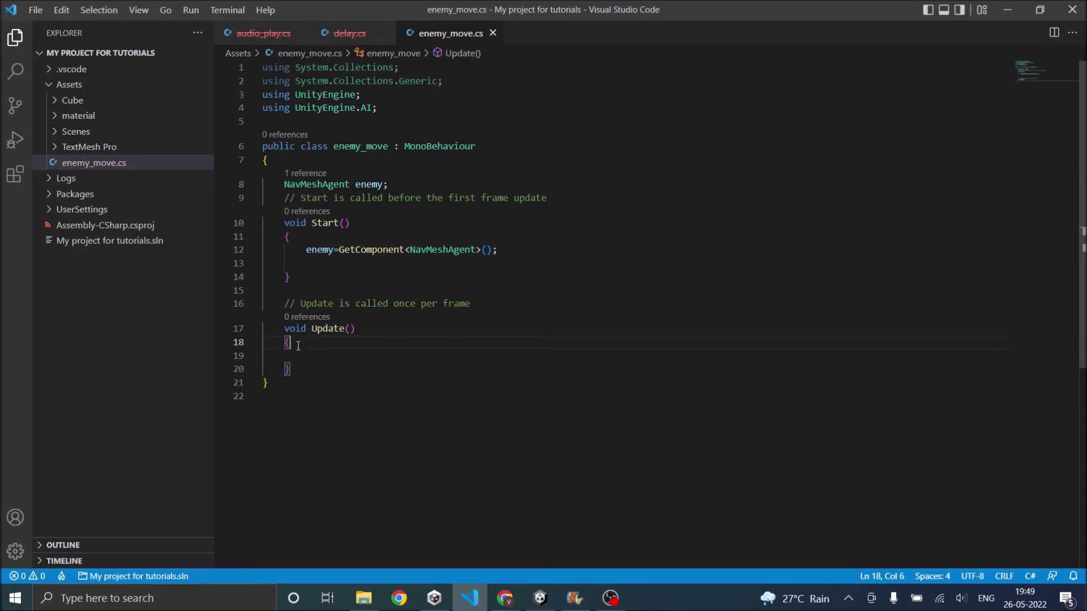
key(Return)
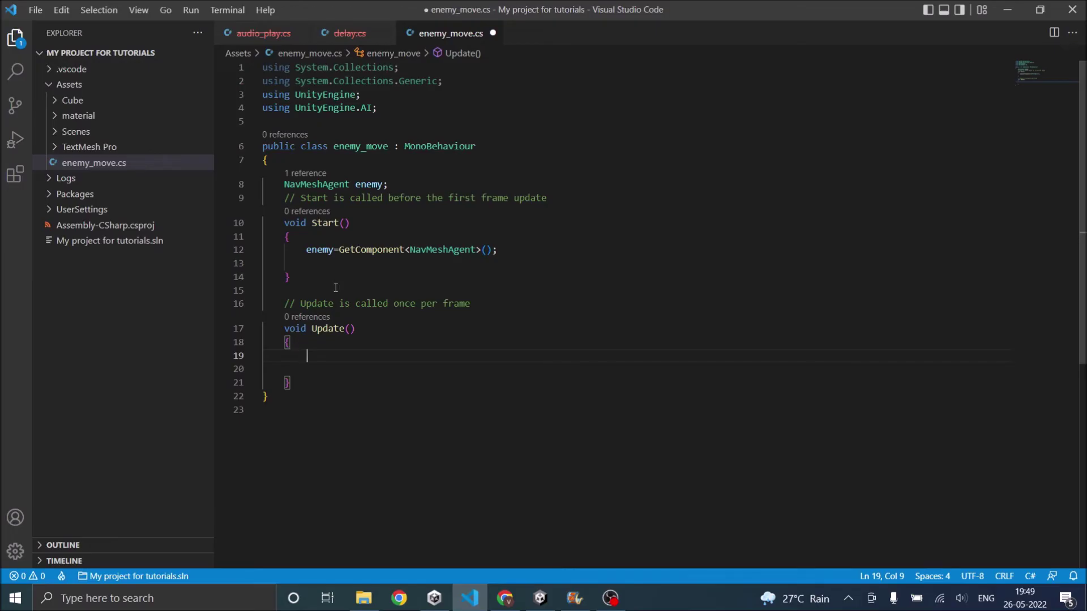
text(game)
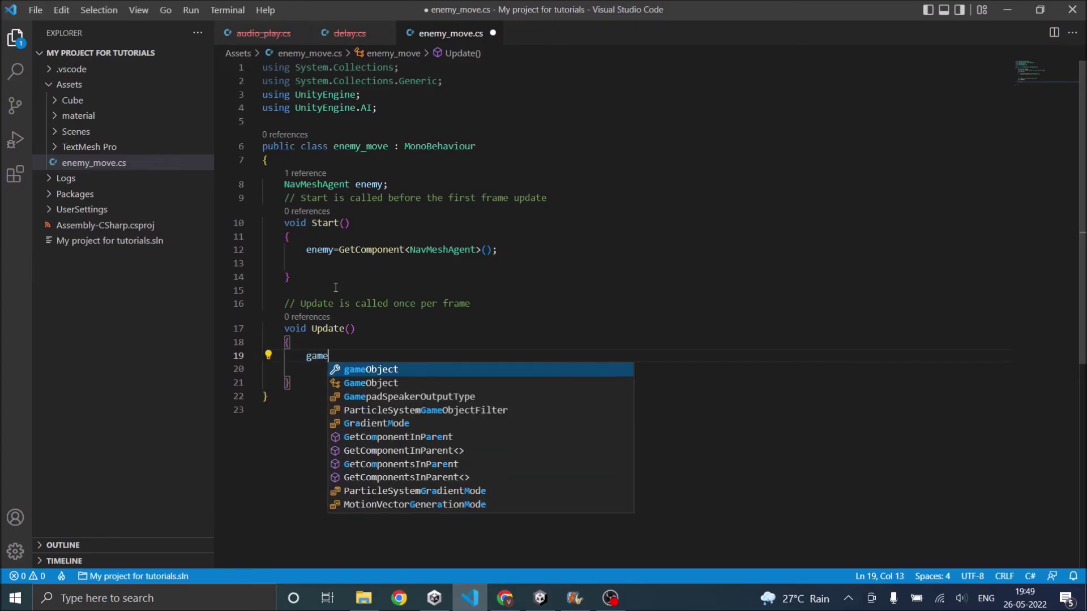
key(Down)
key(Tab)
text(.fin)
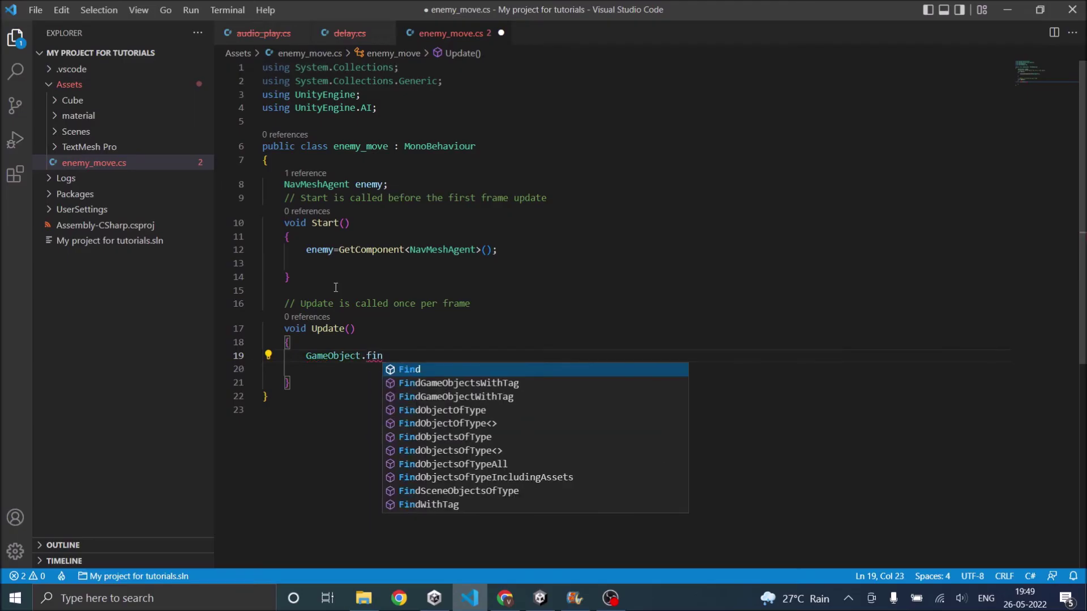
text(dwi)
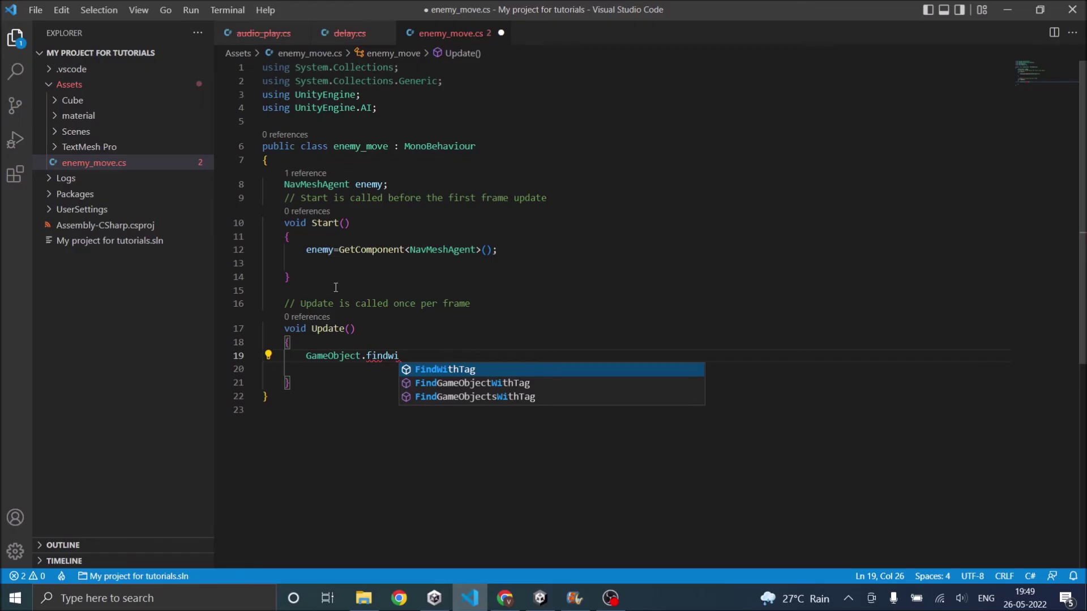
key(Tab)
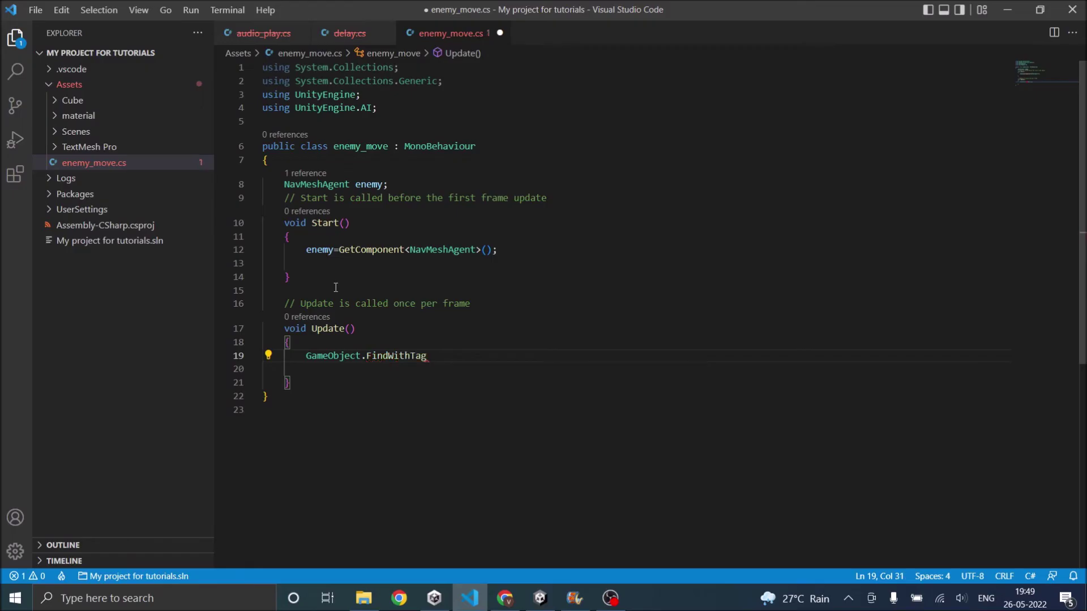
text(()
text("Player");)
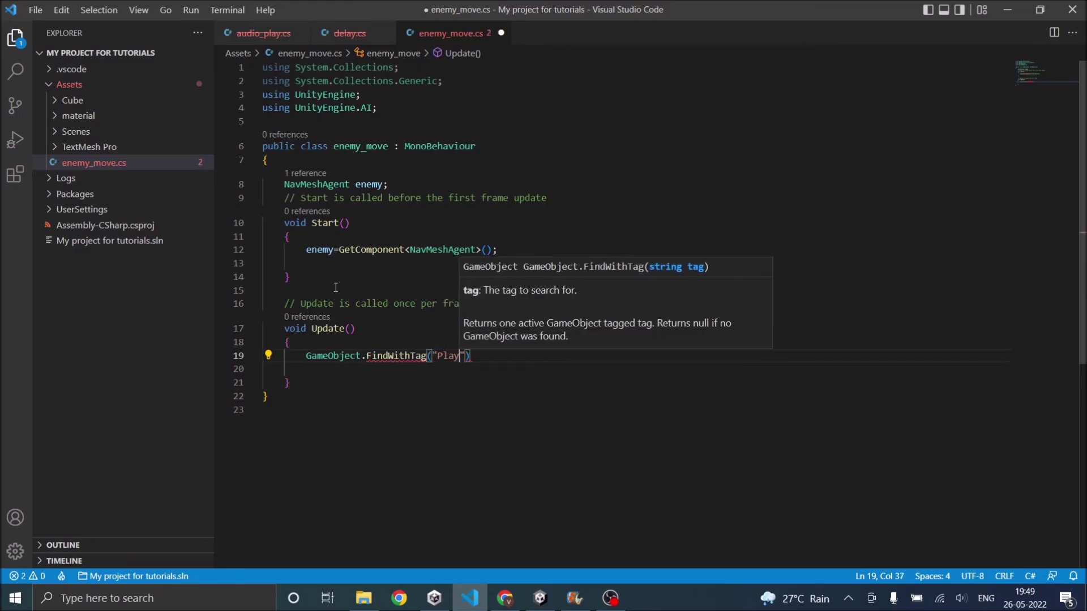
click(400, 187)
key(Return)
- Declare a GameObject player field and assign the FindWithTag("Player") result to player
text(ga)
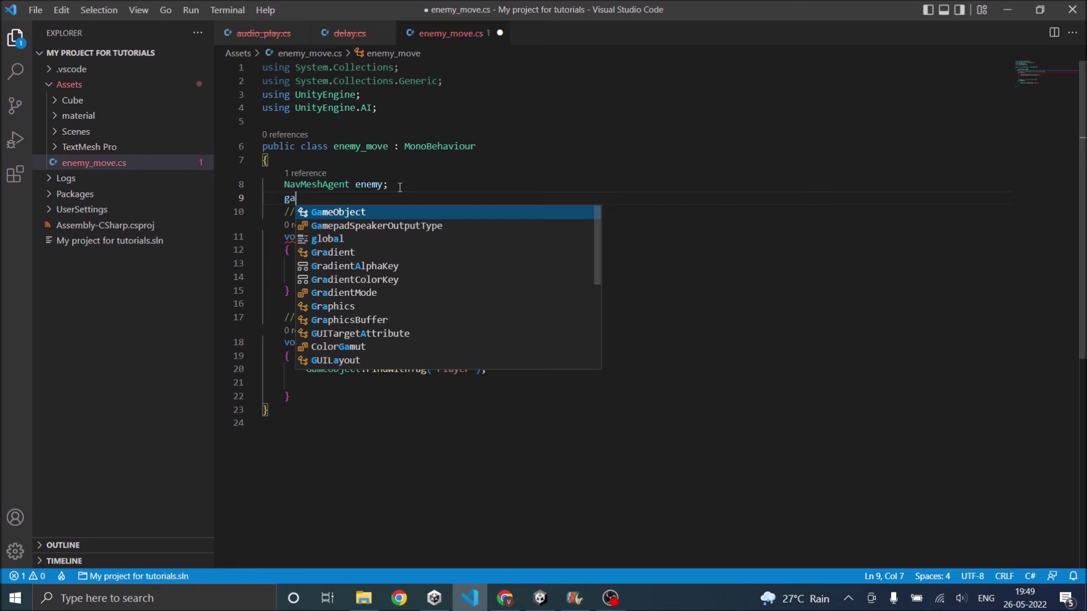
key(Tab)
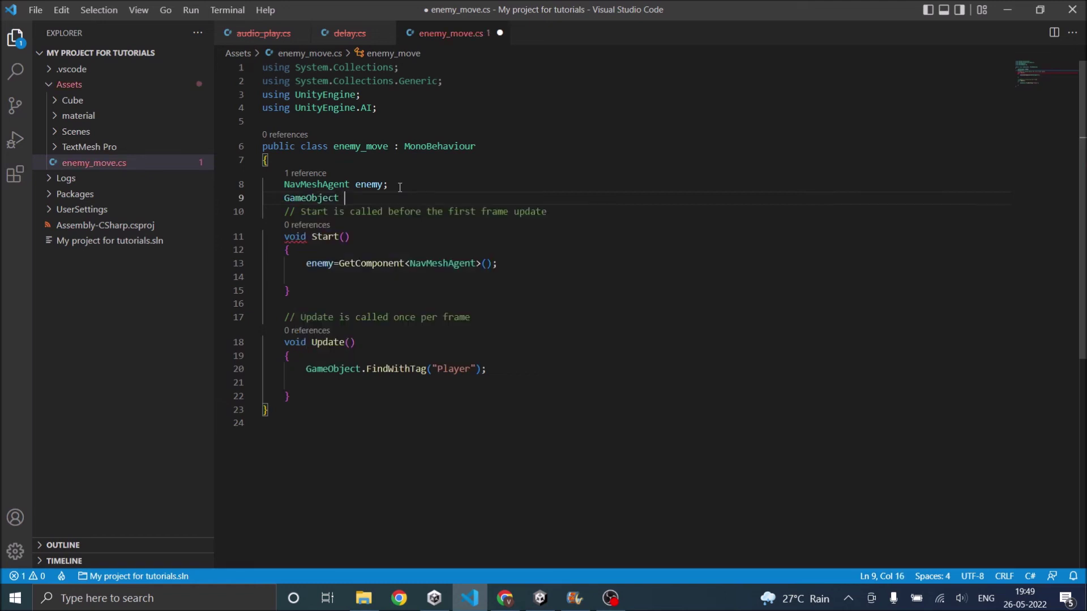
text(player)
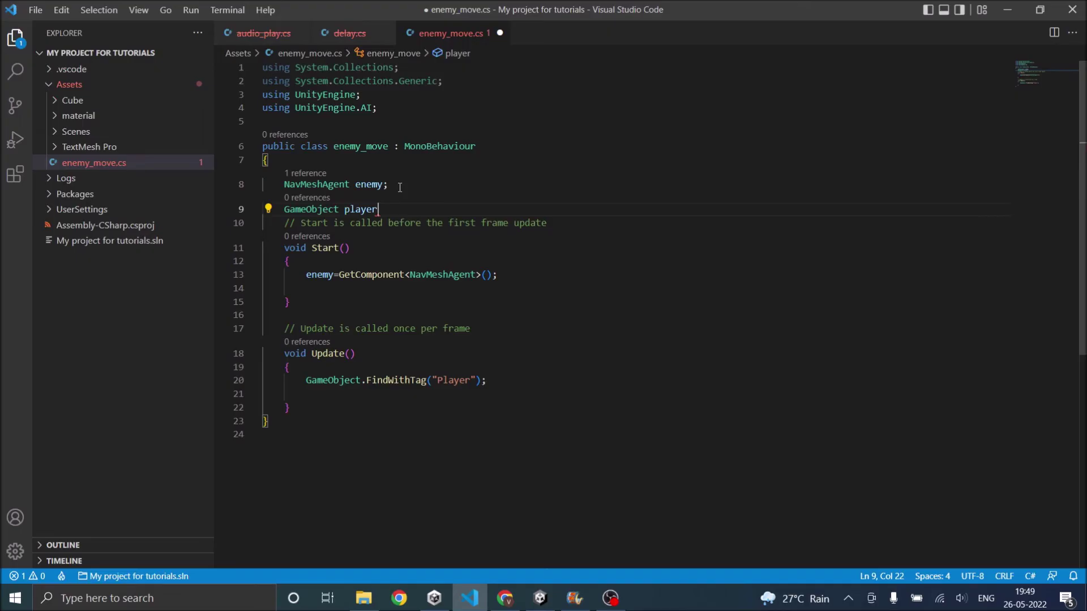
text(;)
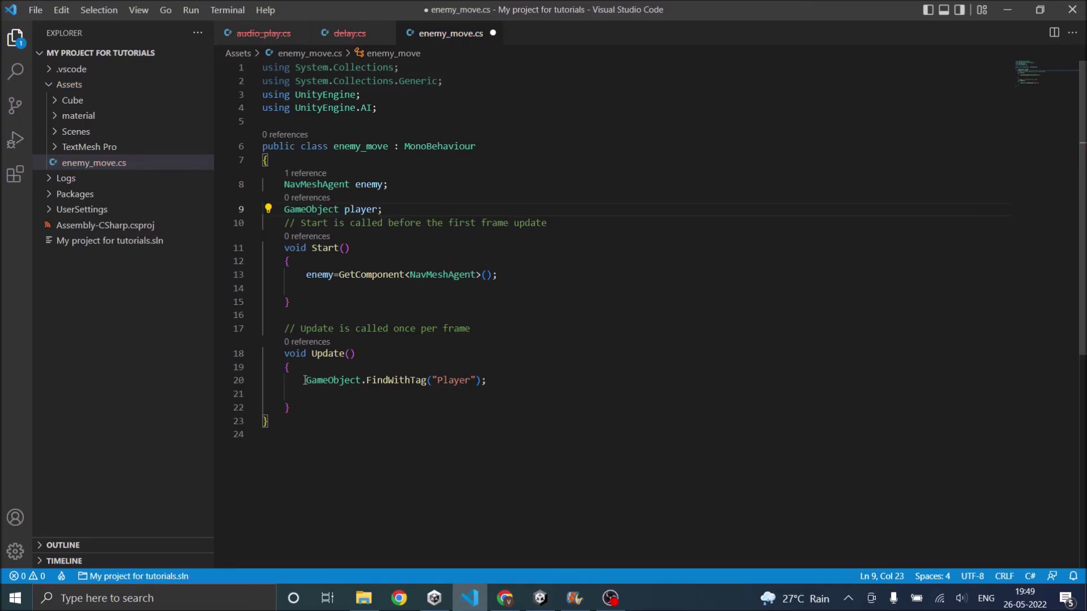
click(305, 379)
text(player)
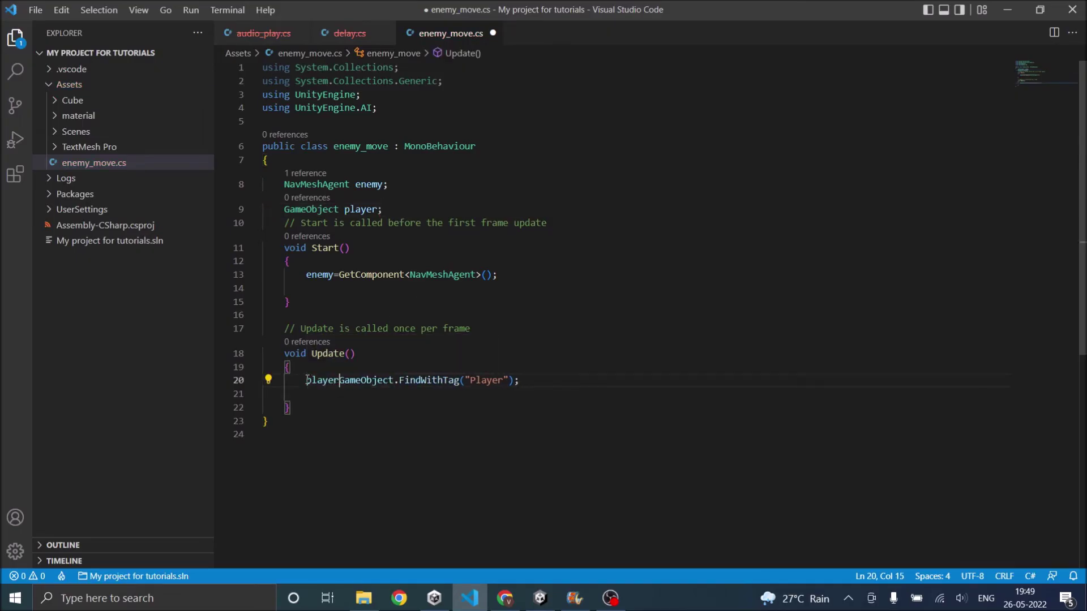
text(=)
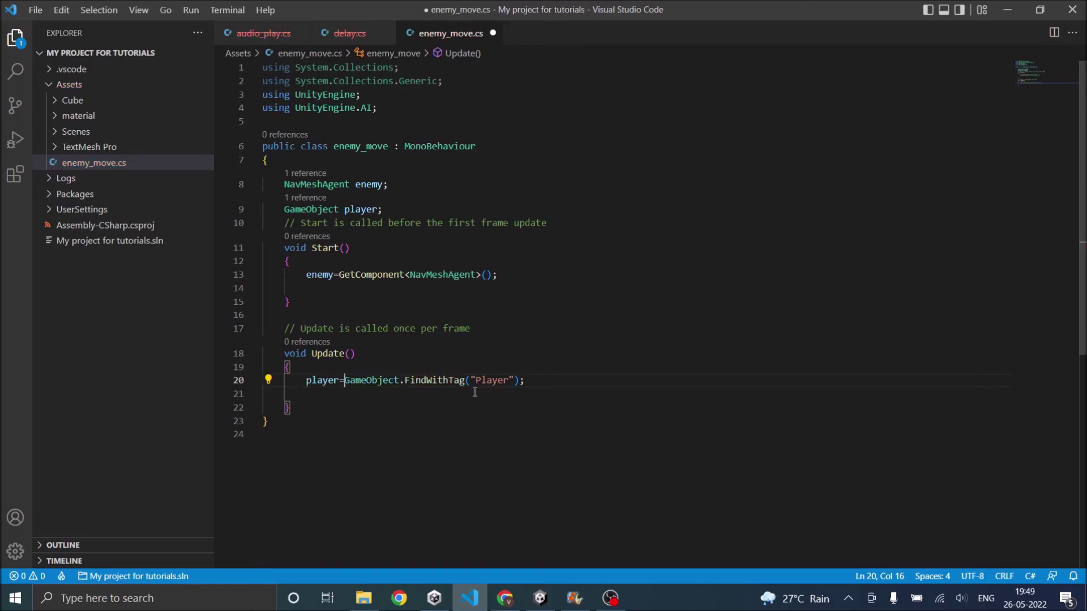
- Move the player = FindWithTag("Player") line from Update into Start after GetComponent
drag(532, 384, 309, 382)
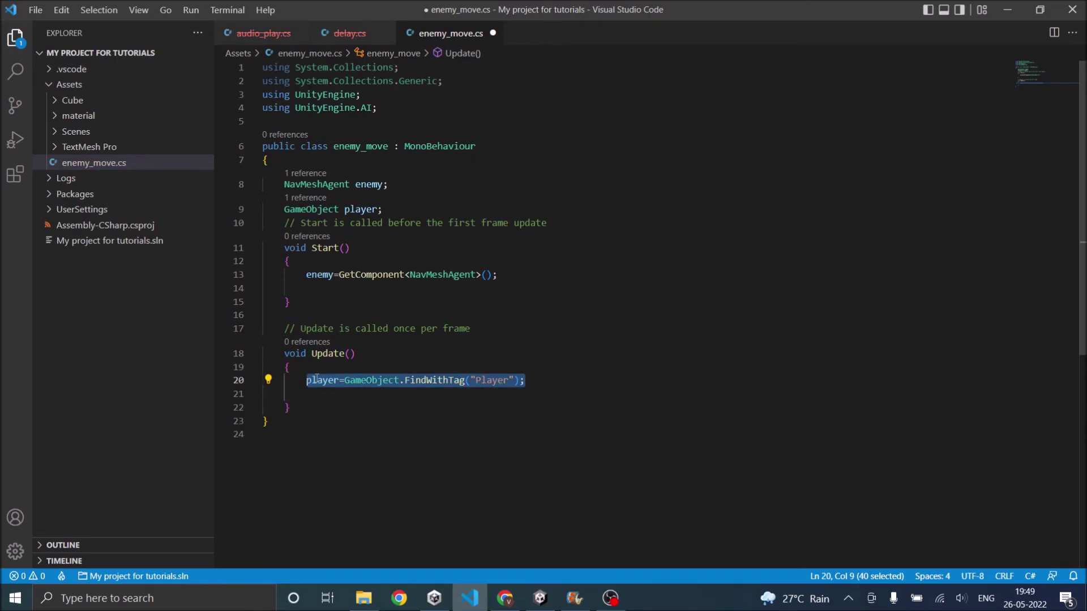
key(ctrl+x)
click(514, 274)
key(Return)
key(ctrl+v)
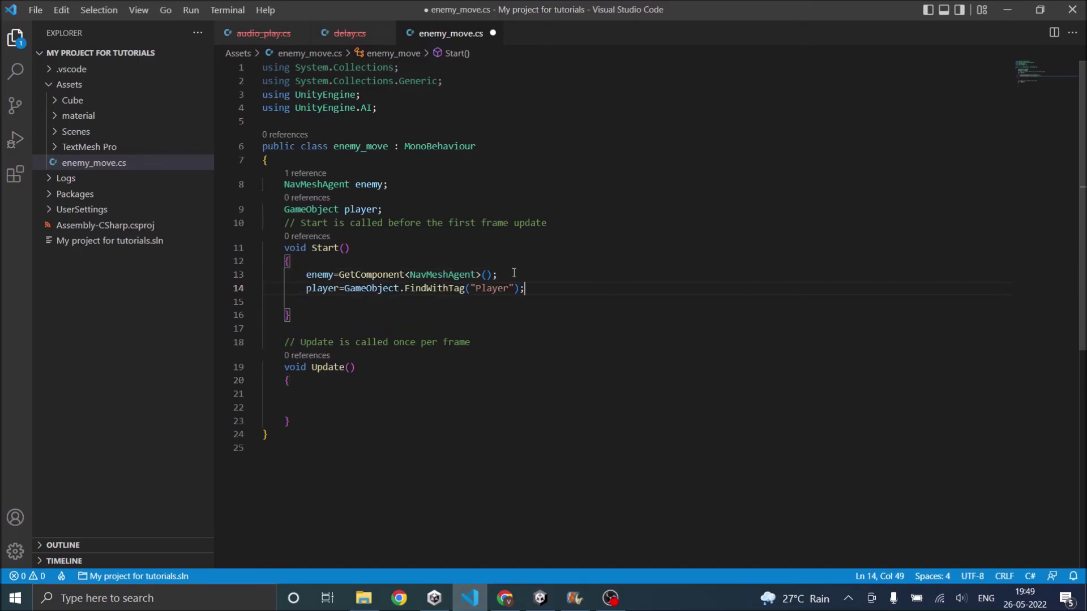
click(297, 384)
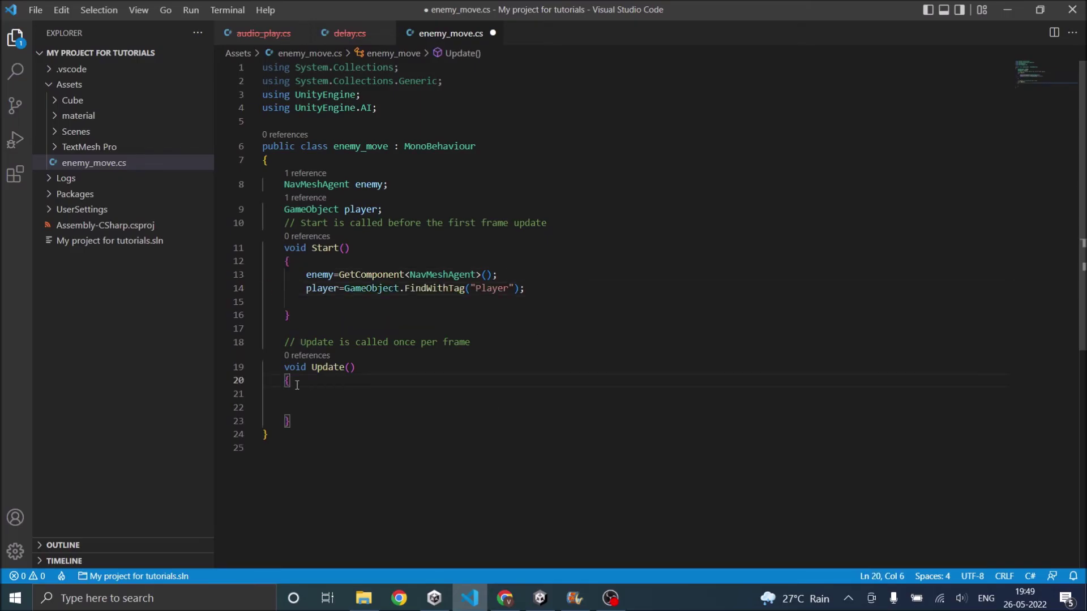
key(Return)
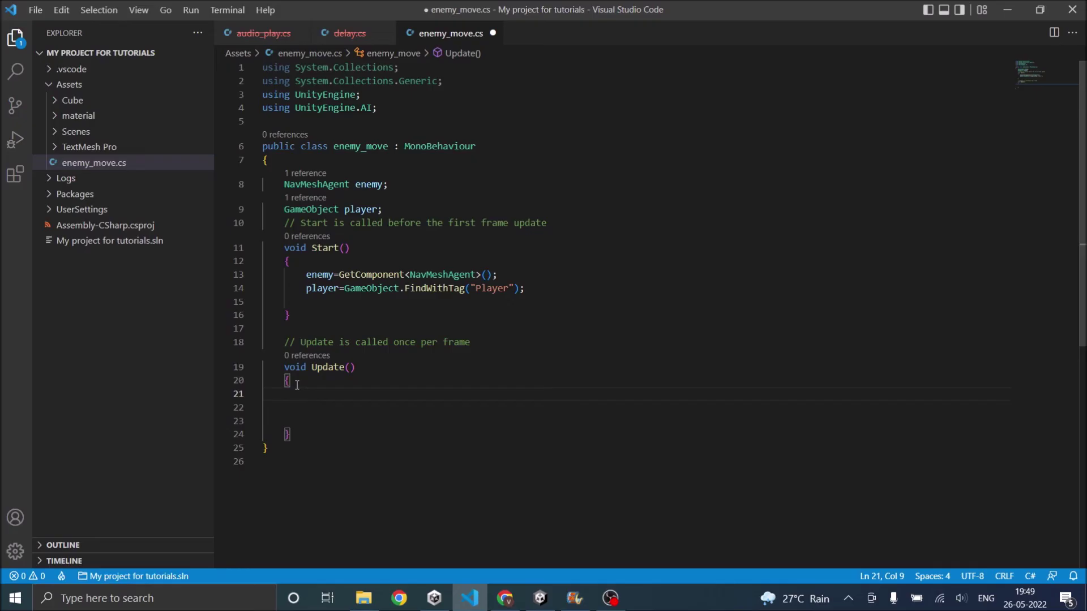
- In Update, call enemy.SetDestination(player.transform.position); and save the script
text(ene)
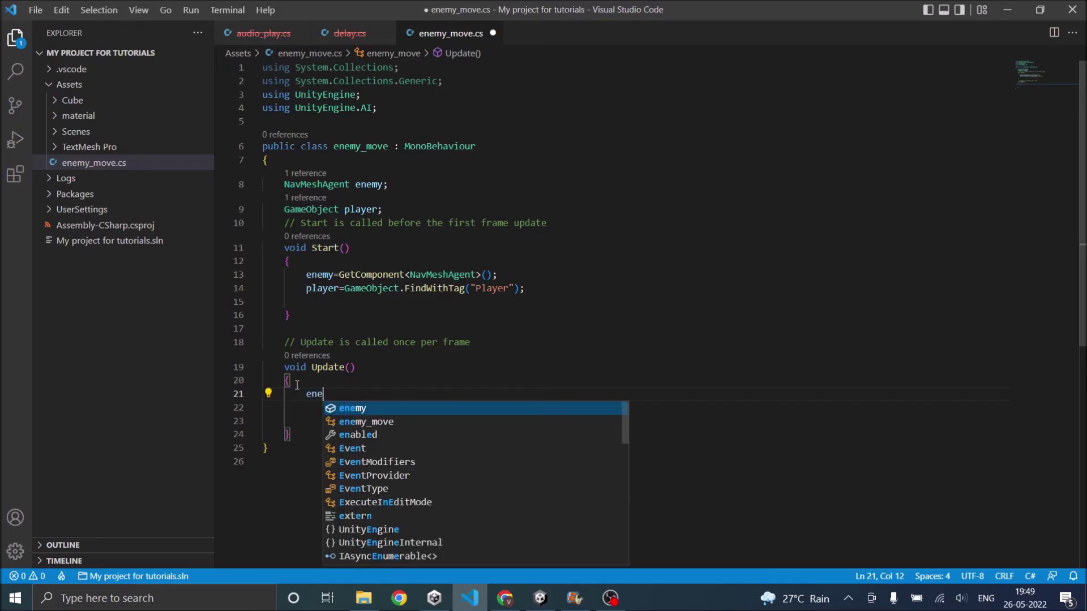
text(my.se)
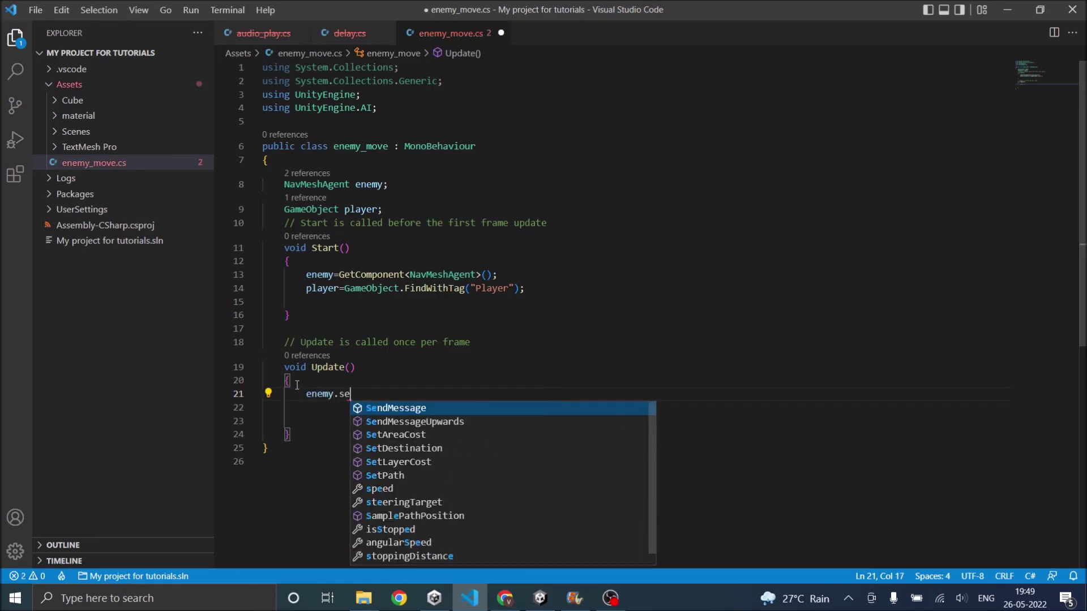
text(td)
key(Return)
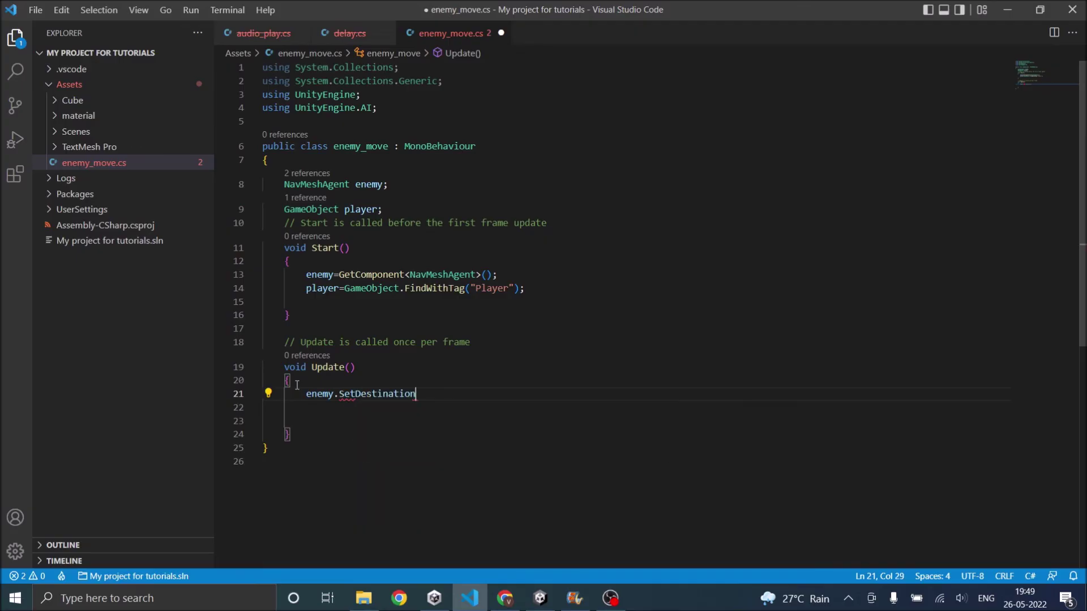
text(()
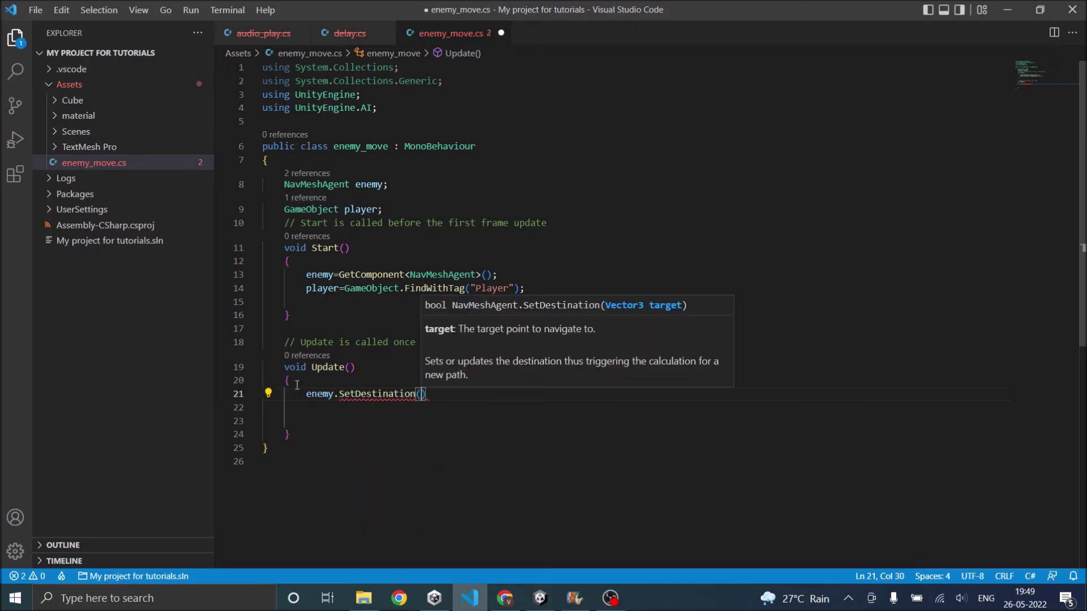
text(player.)
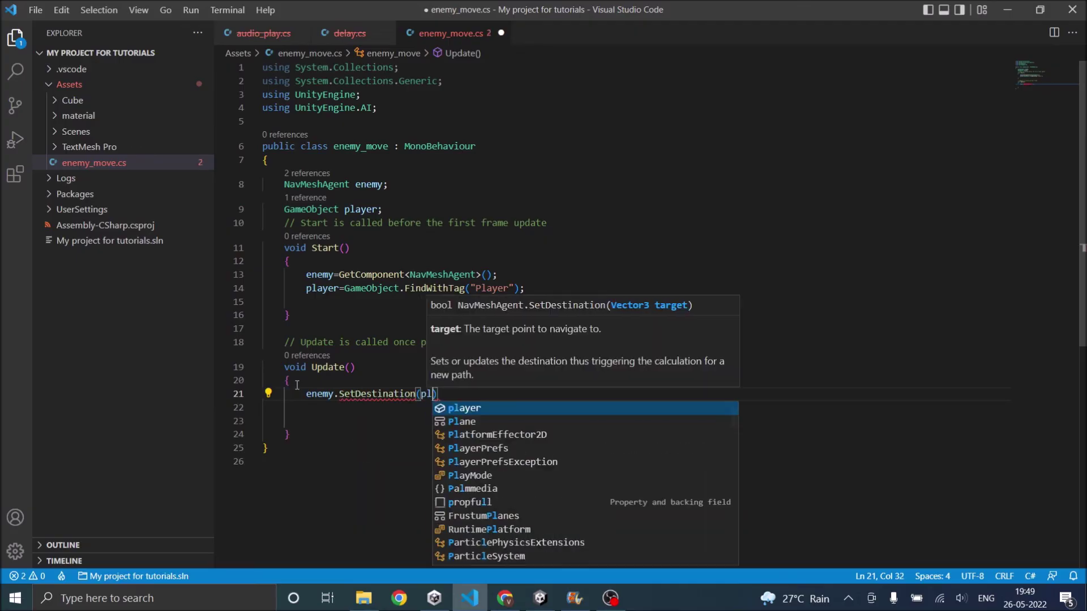
text(transform.po)
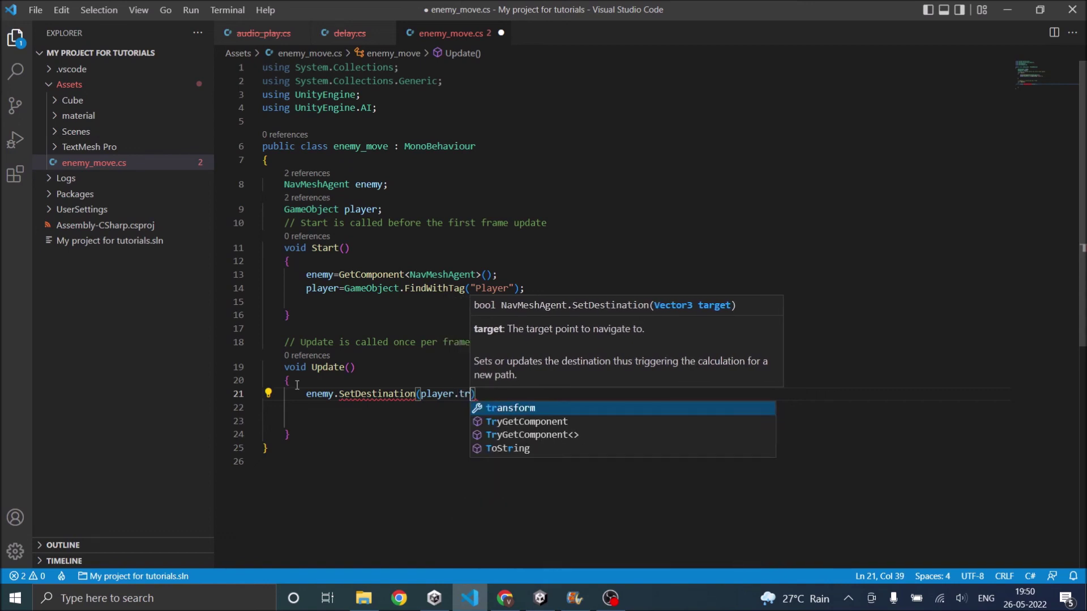
key(Tab)
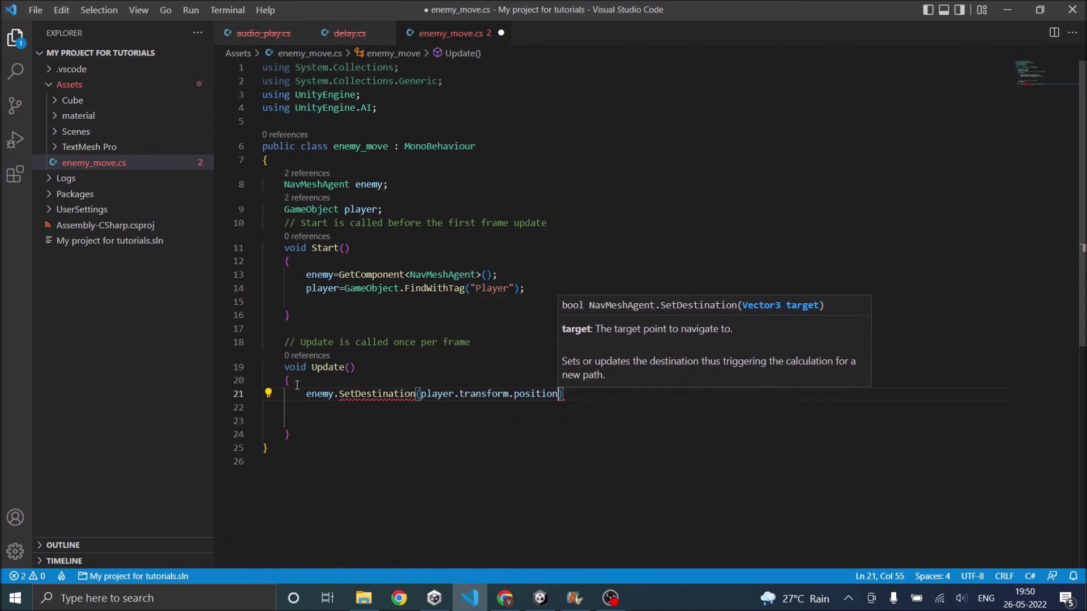
text();)
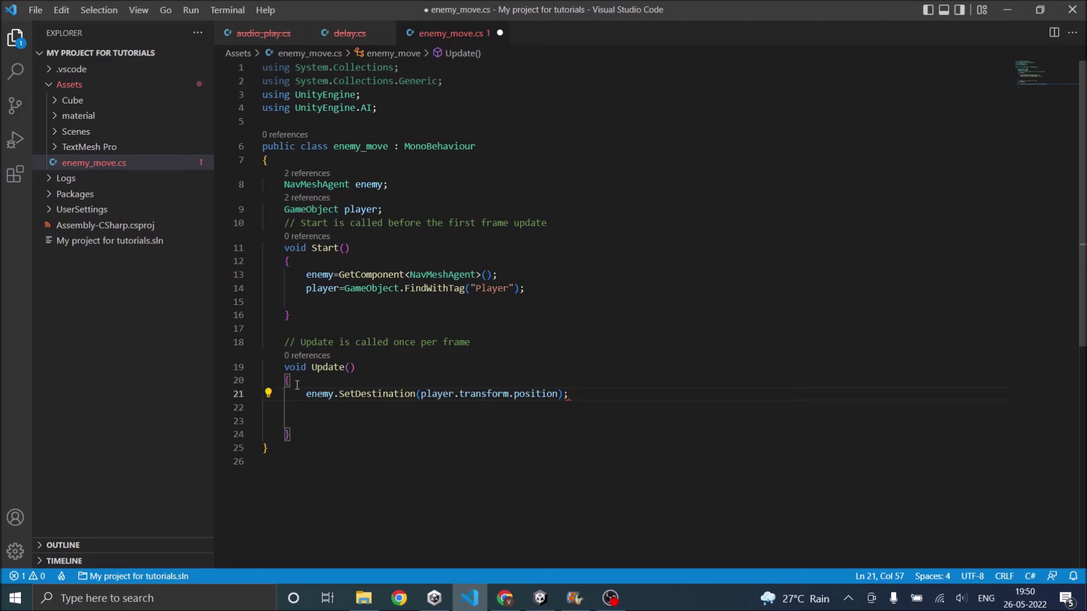
key(ctrl+s)
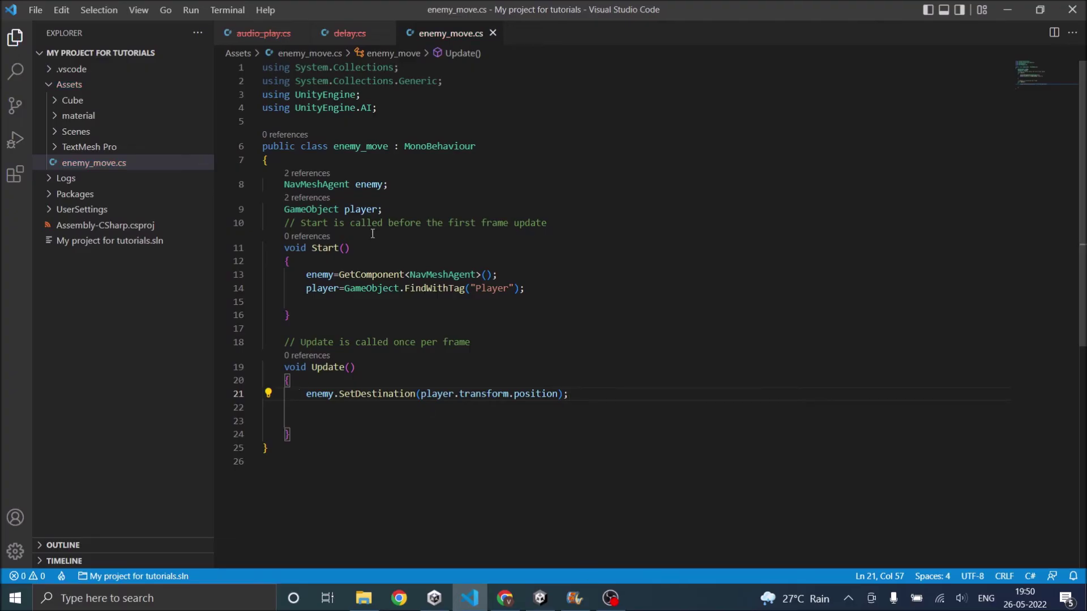
- Review the enemy, GetComponent, FindWithTag and SetDestination lines, then return to Unity
click(399, 187)
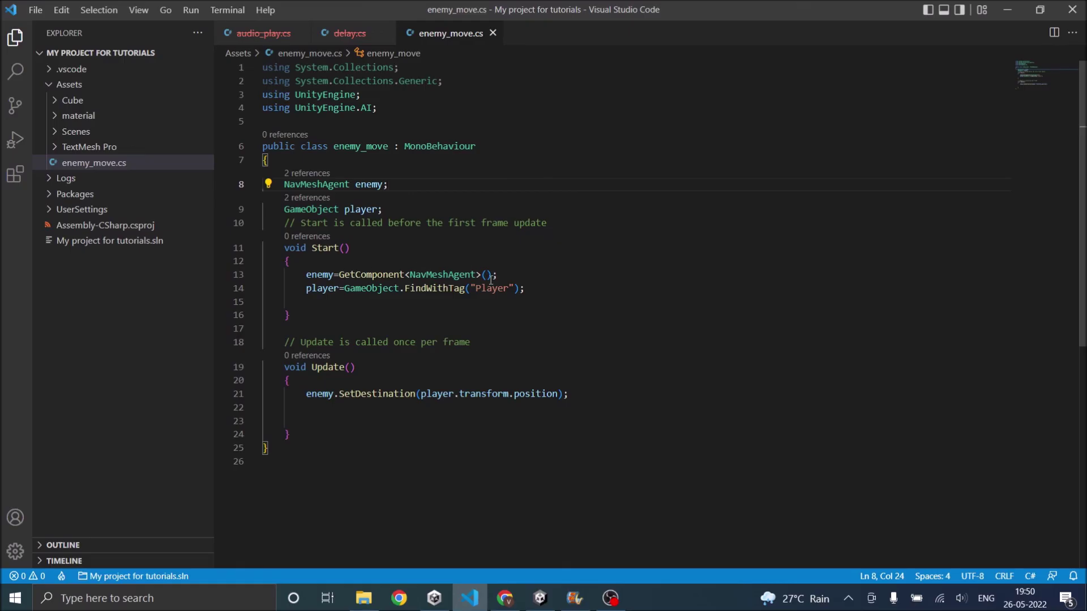
click(509, 274)
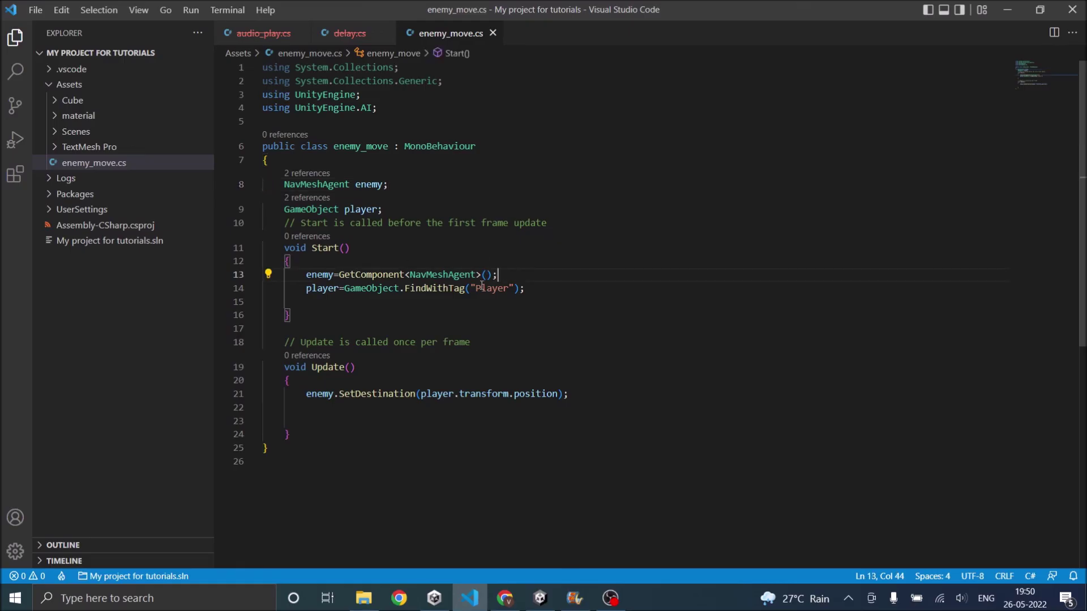
click(532, 290)
click(593, 393)
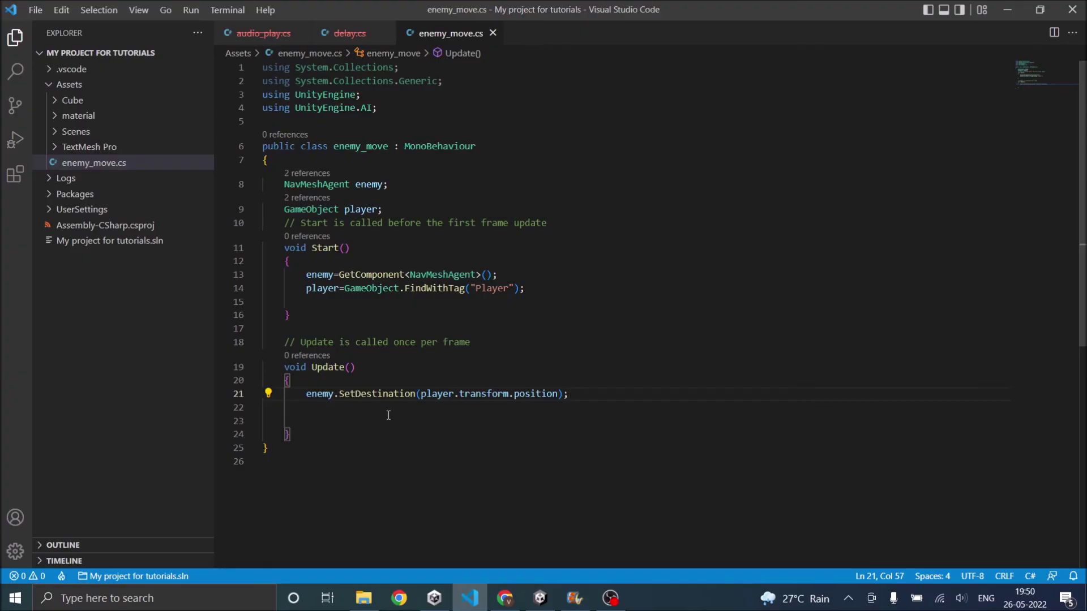
mouse_move(419, 399)
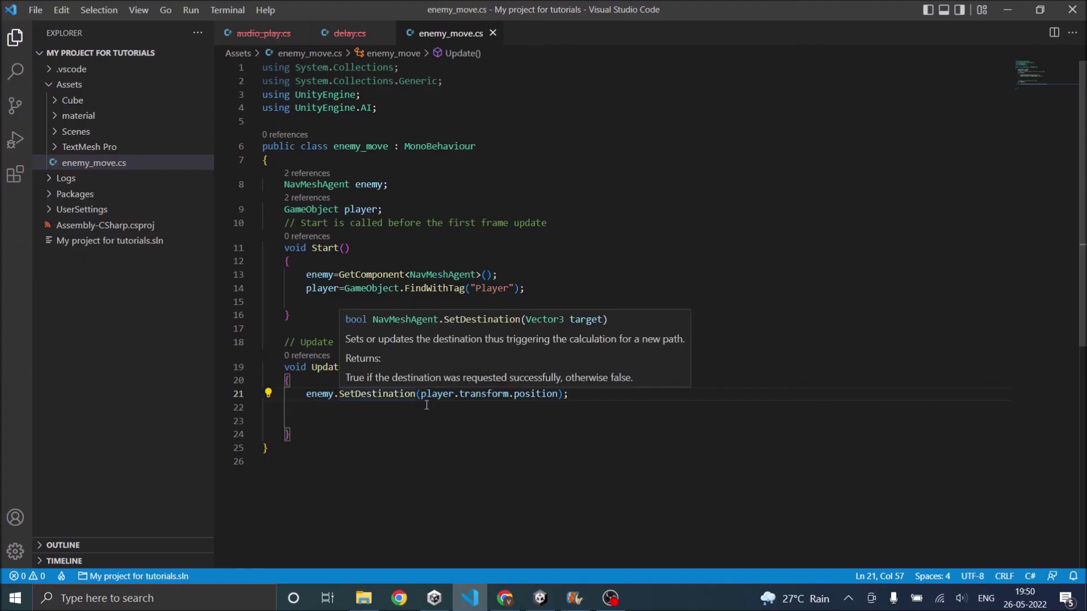
click(540, 598)
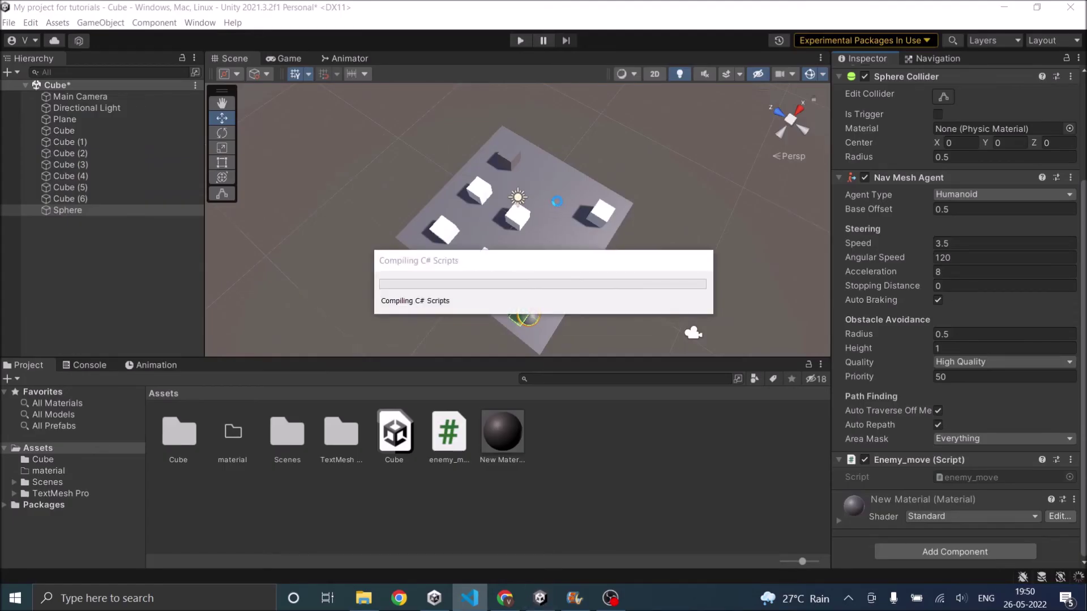
- In the Game view, set Main Camera Position Y to 5 and Rotation X to 30, then play
click(283, 58)
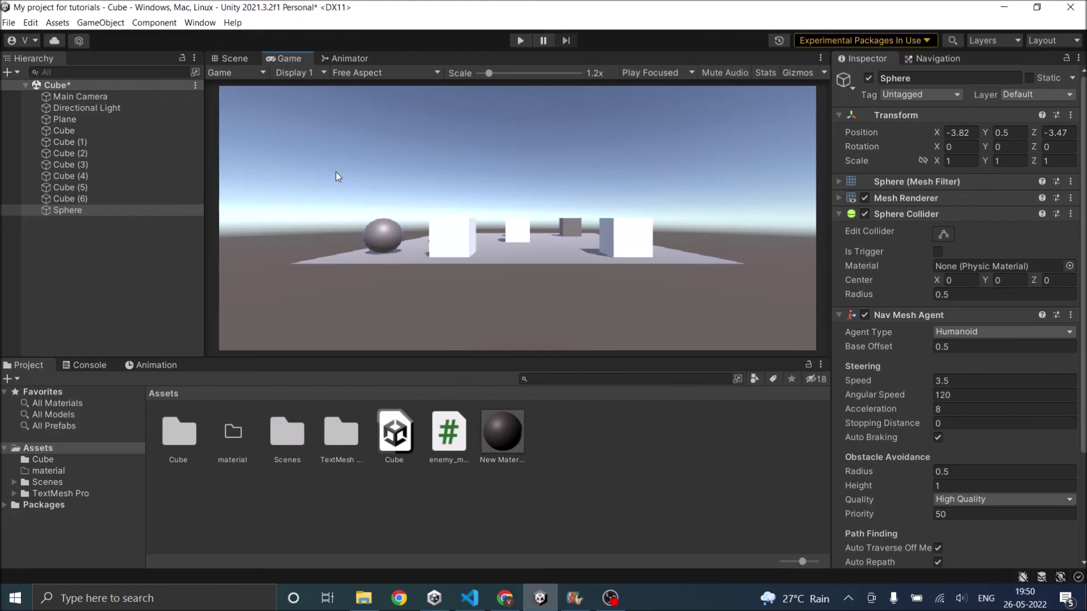
click(80, 96)
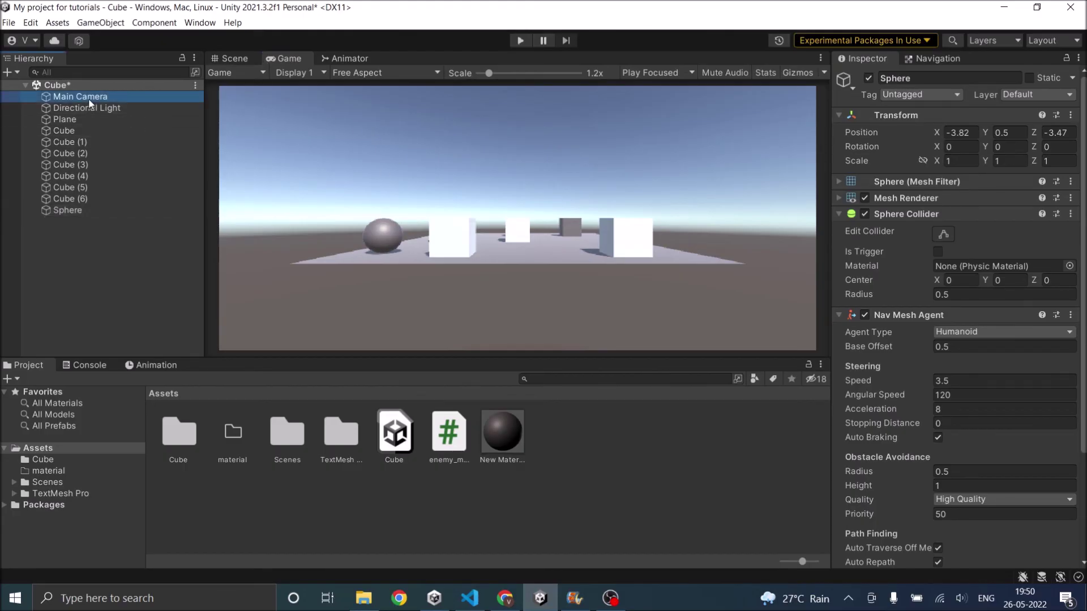
click(1009, 132)
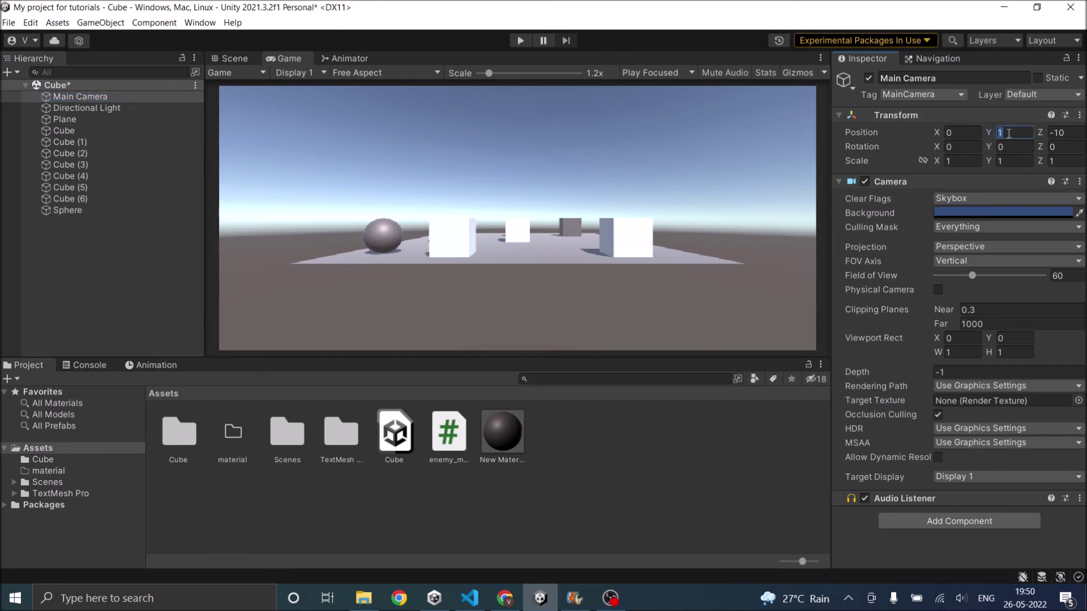
text(5)
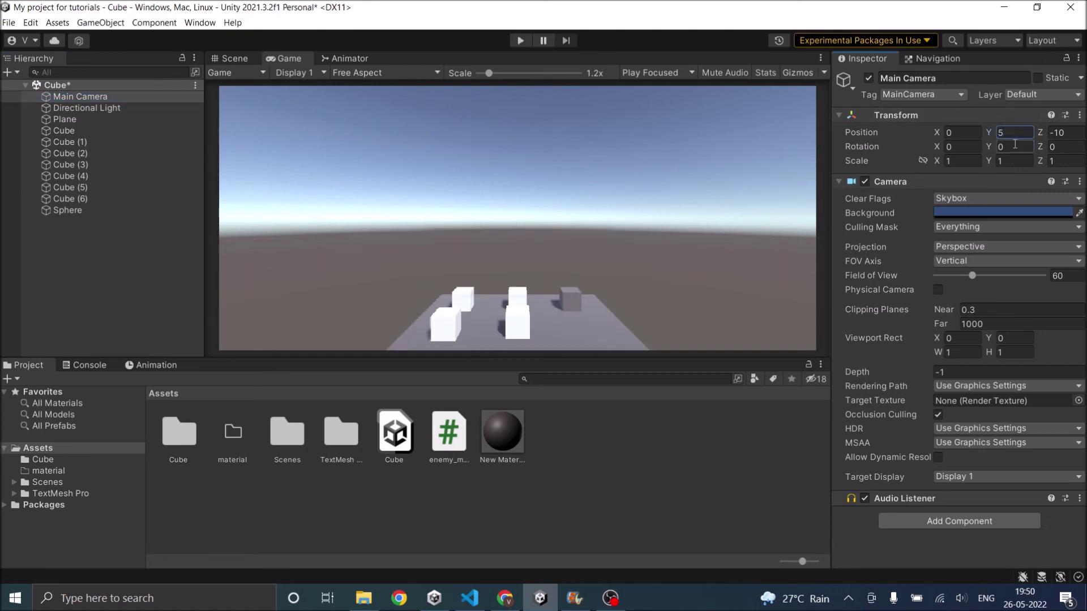
click(972, 145)
text(30)
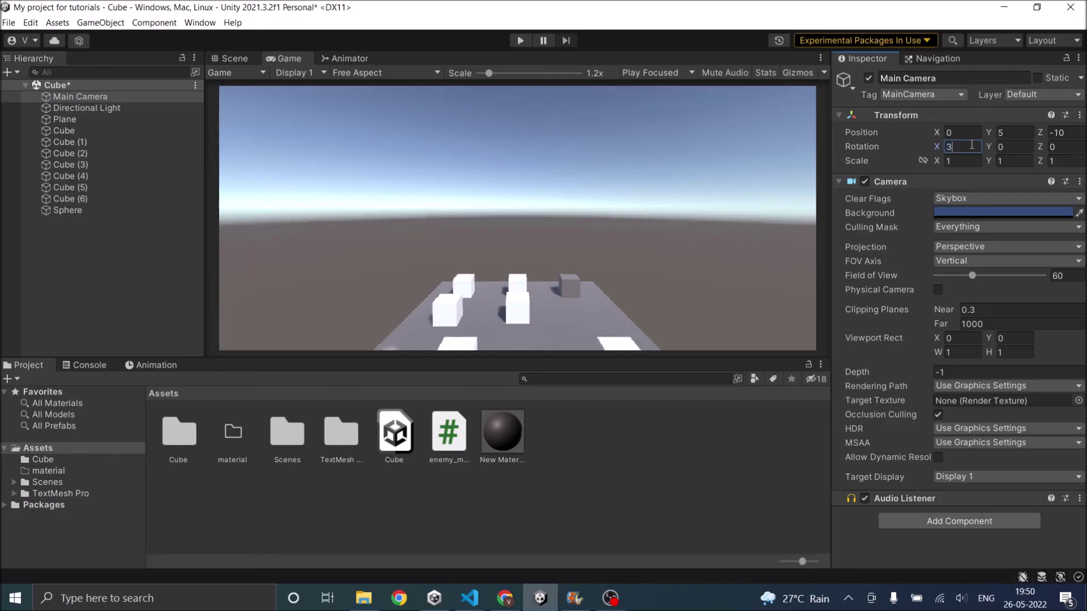
click(505, 334)
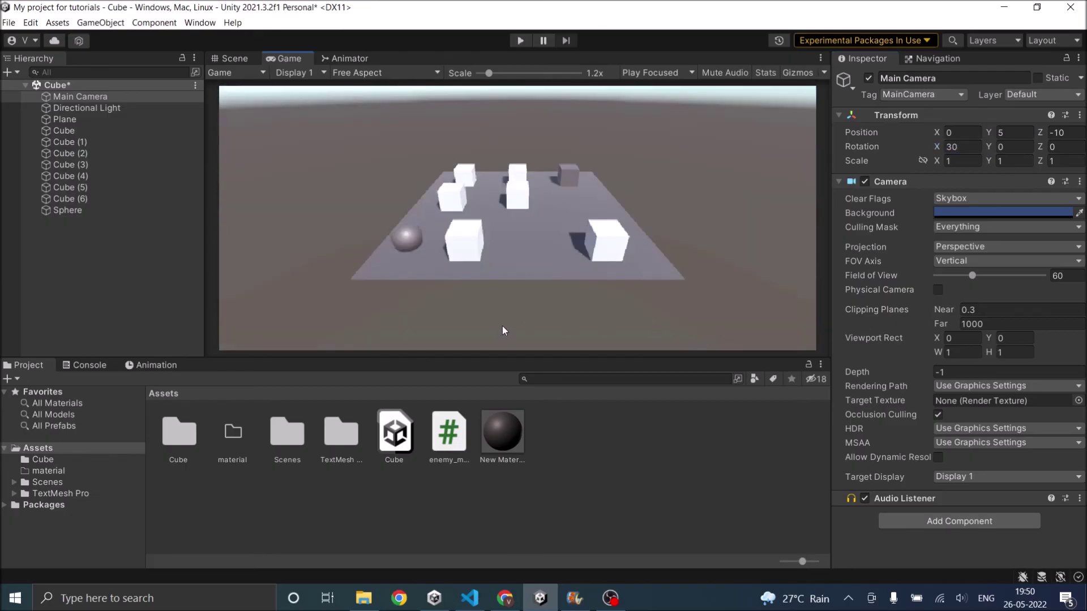
click(518, 41)
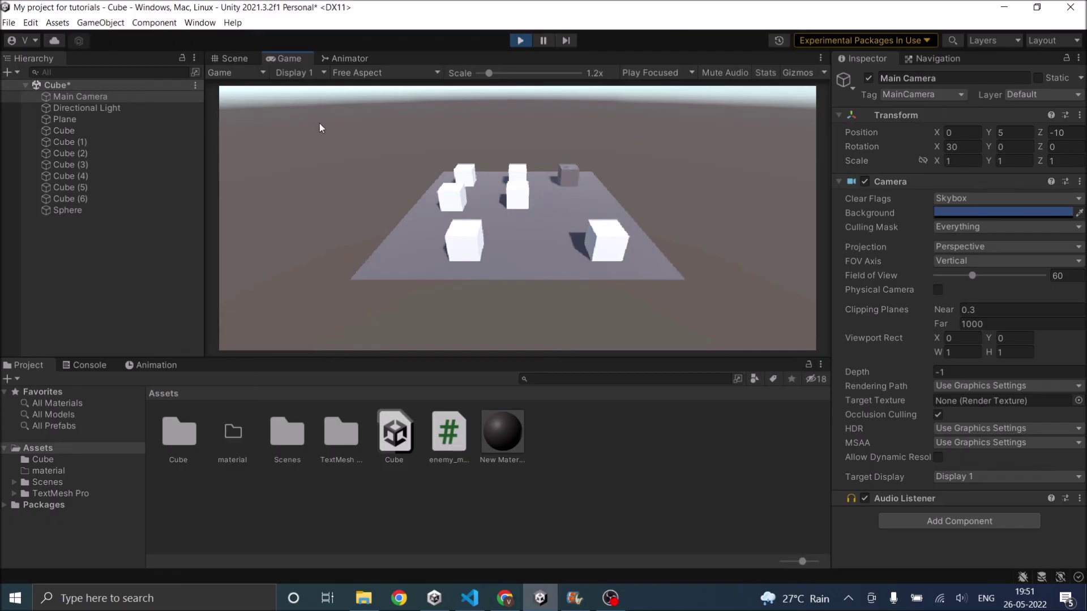
- During Play, view the scene from the Scene tab, inspect player Cube (4), then select the chasing Sphere
click(238, 56)
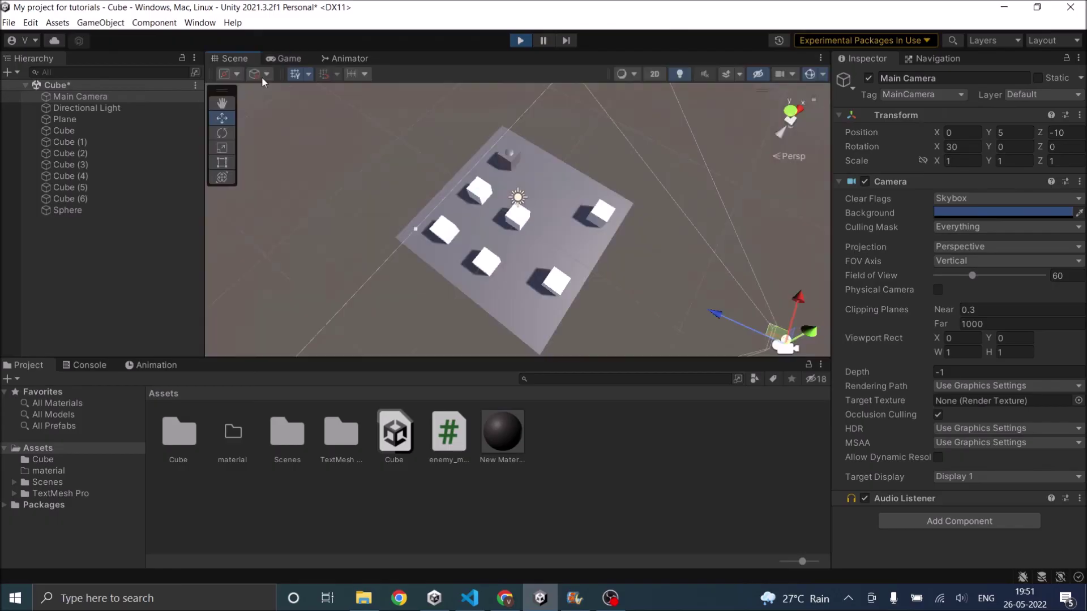
click(505, 159)
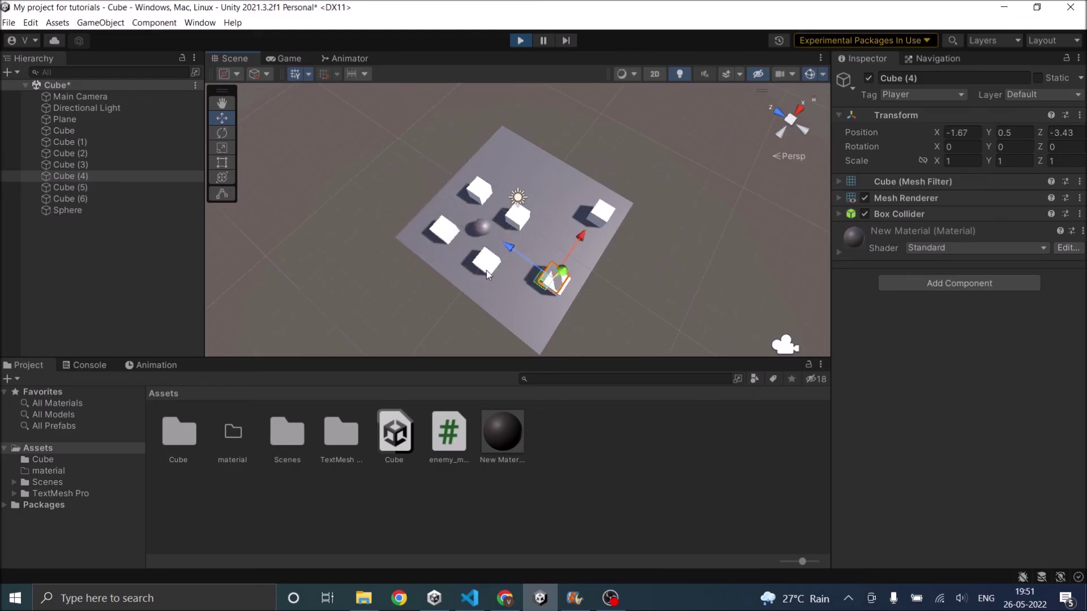
drag(529, 193, 478, 134)
click(588, 235)
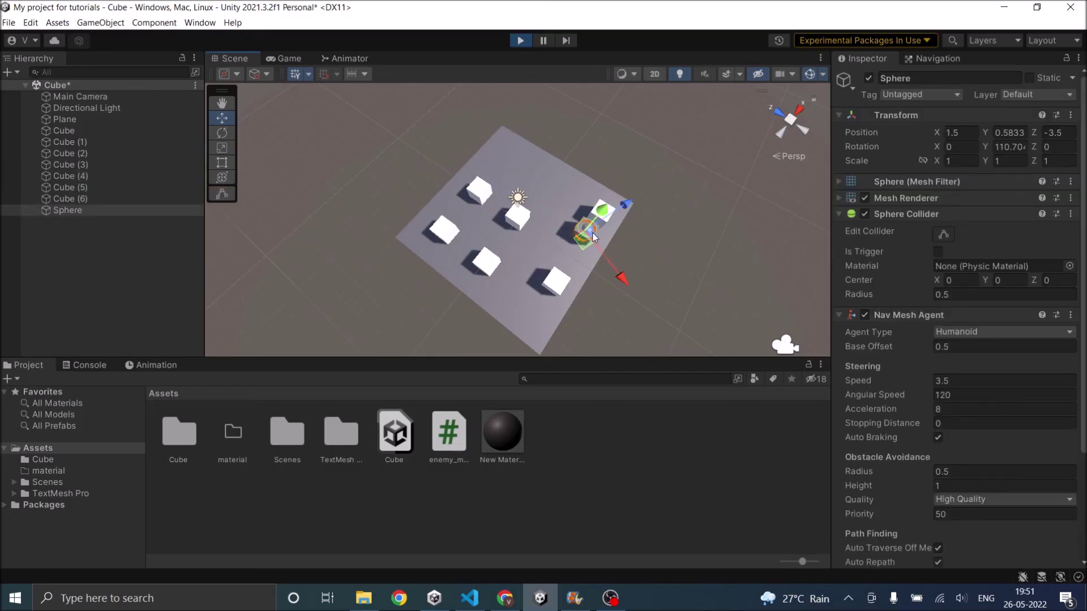